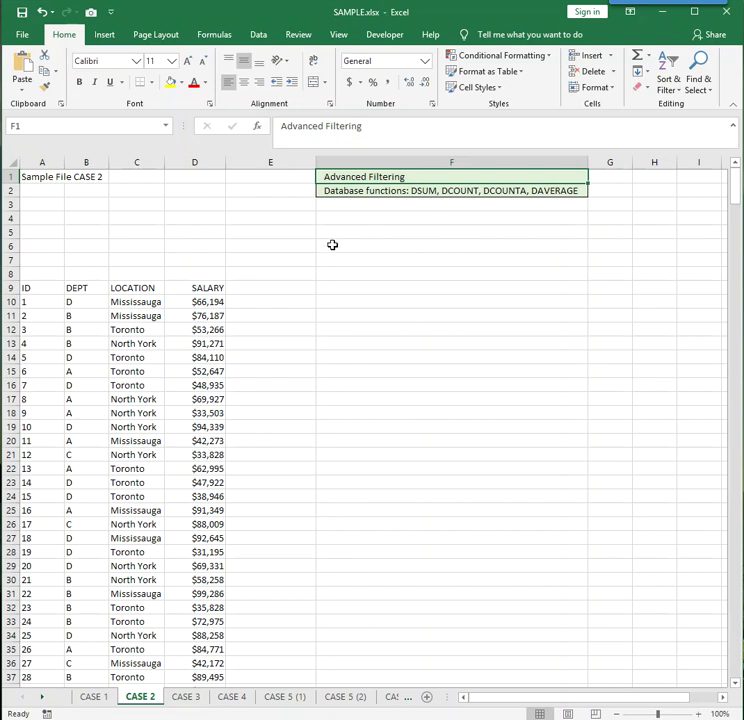
Turn on filtering for the data table and show only department D in the DEPT column.
left_click(131, 302)
left_click(258, 35)
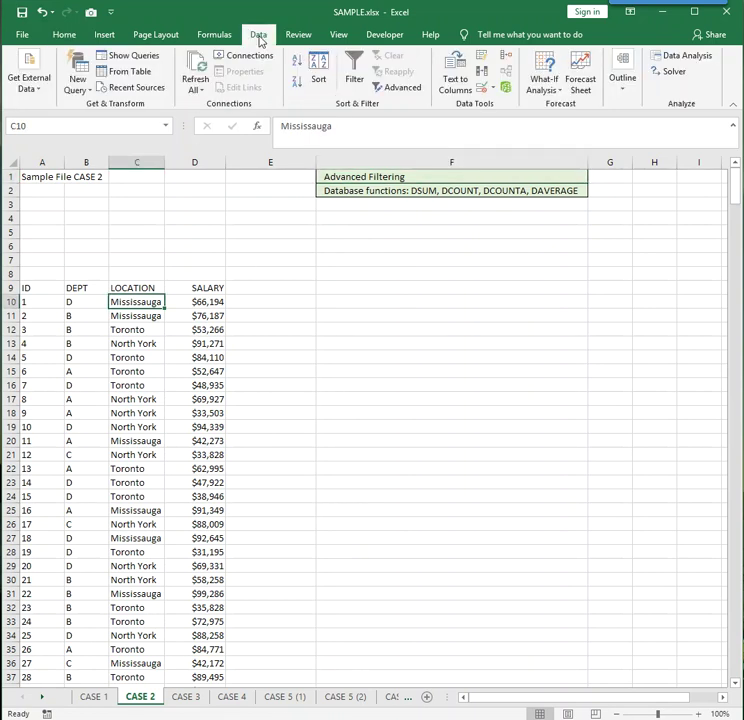
left_click(354, 70)
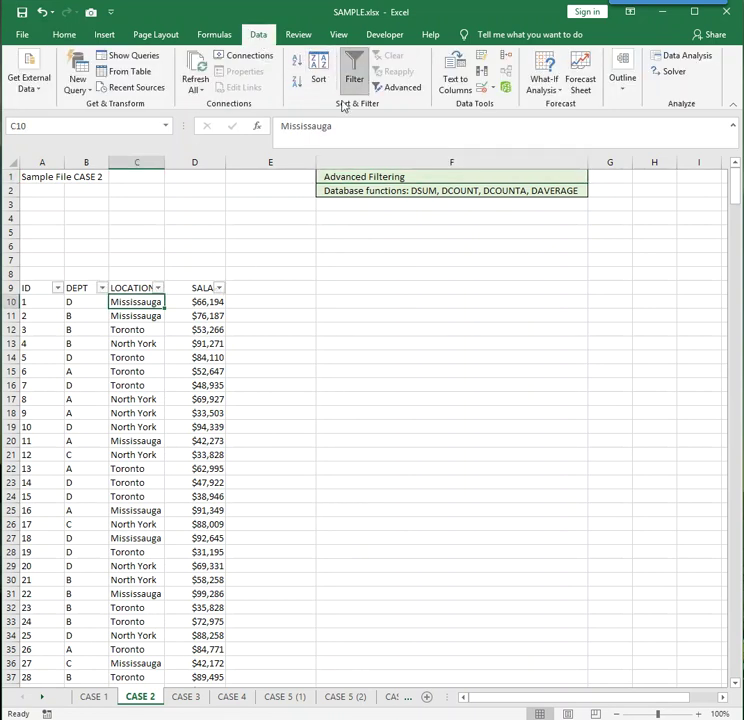
left_click(102, 288)
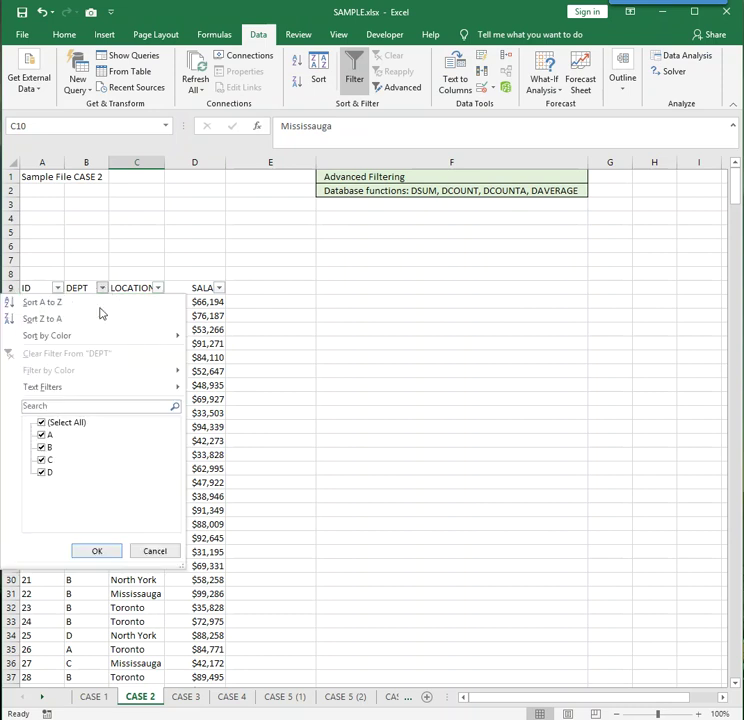
left_click(41, 423)
left_click(41, 472)
left_click(80, 550)
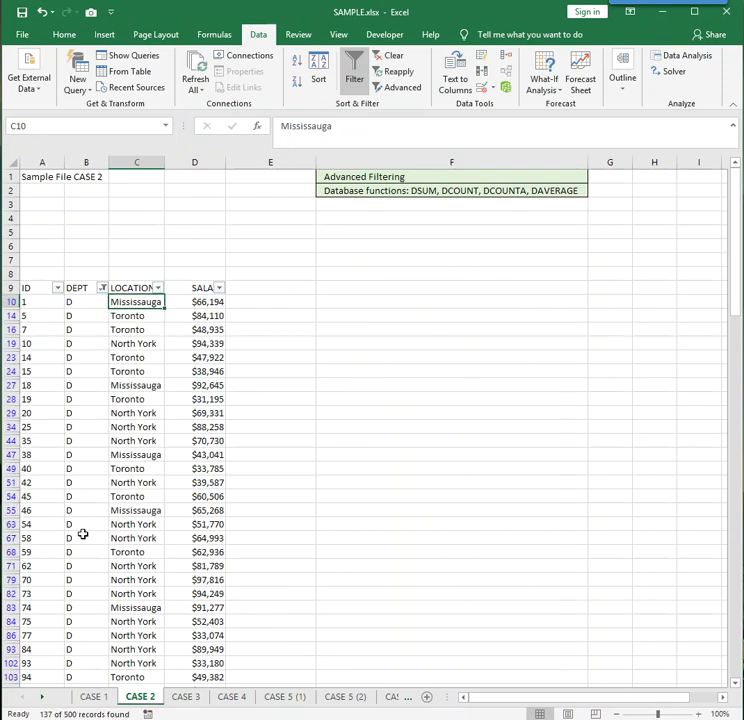
Filter the LOCATION column to Toronto only, and remove all filtering from the table.
left_click(160, 288)
left_click(42, 423)
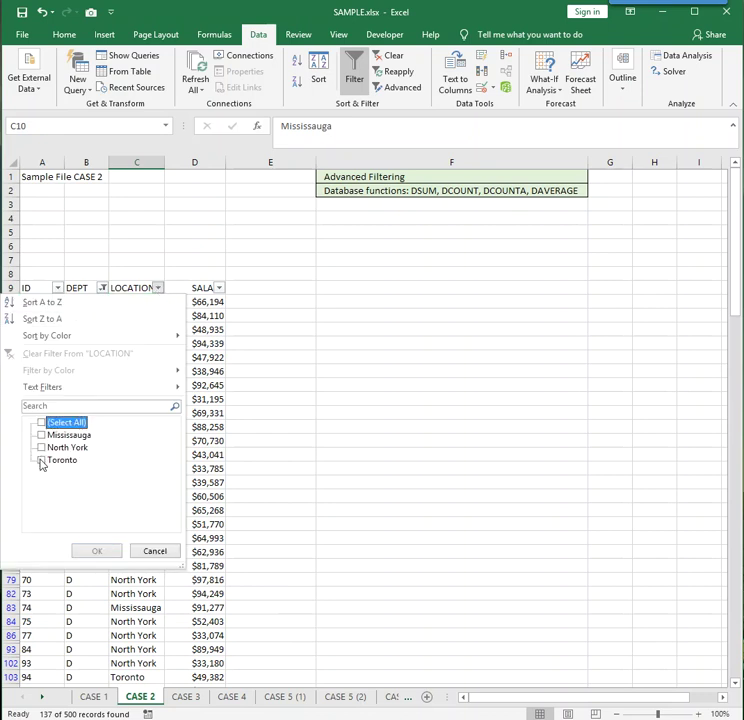
left_click(41, 460)
left_click(84, 549)
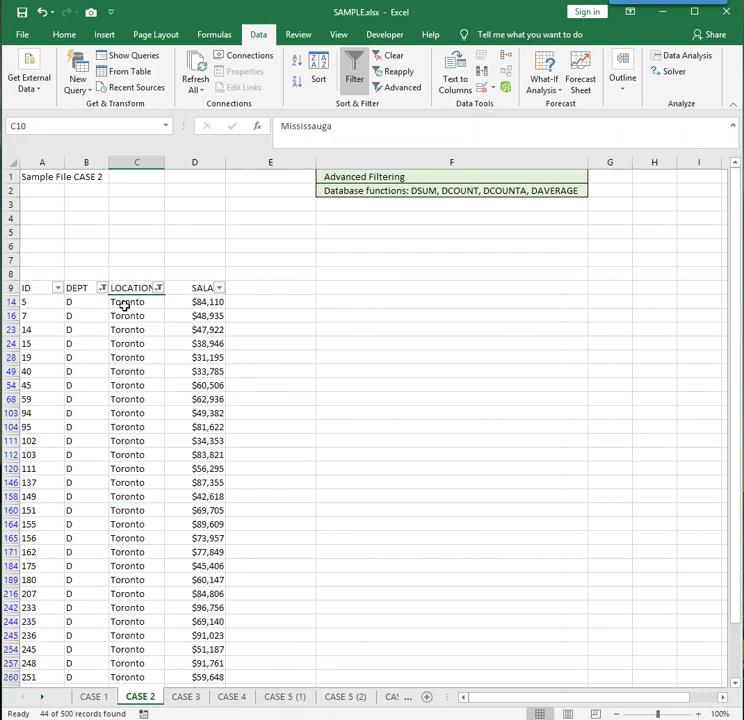
left_click(353, 78)
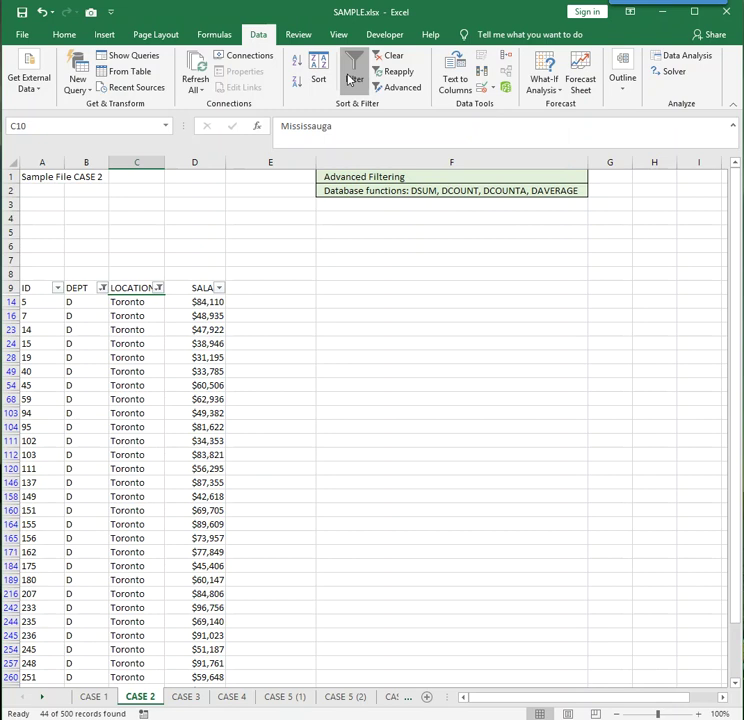
left_click(354, 178)
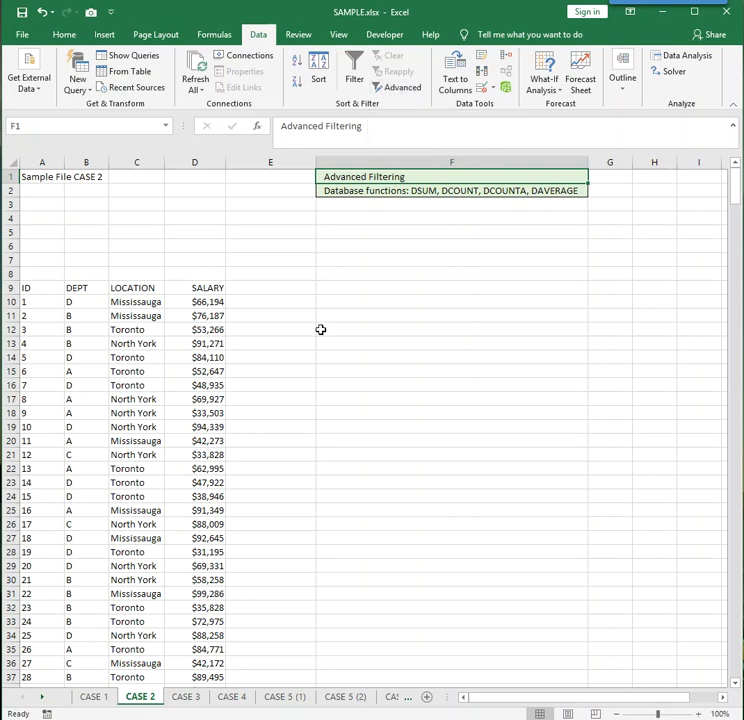
Copy the DEPT and LOCATION headers from row 9 to B3:C3 to start a criteria range.
left_click_drag(80, 288, 122, 287)
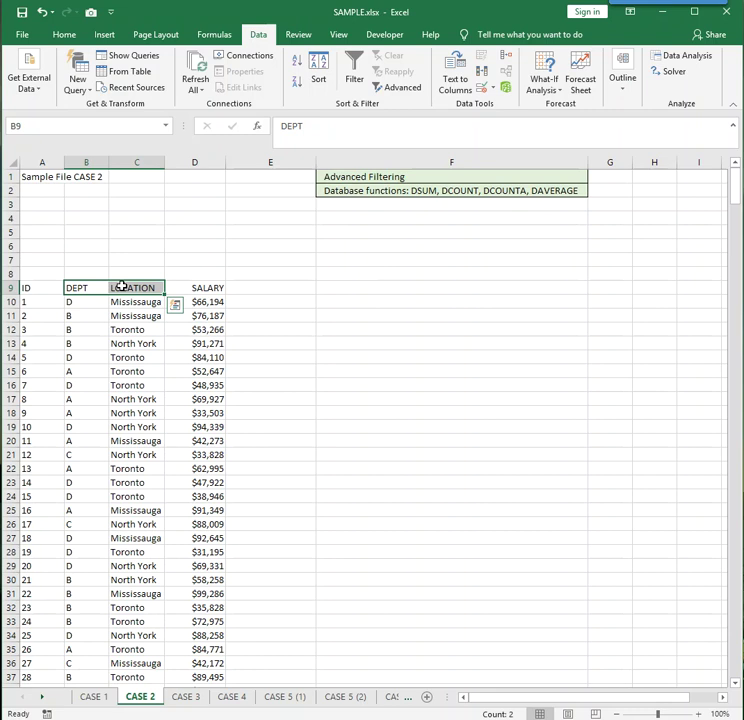
key("ctrl+c")
left_click(83, 203)
key("ctrl+v")
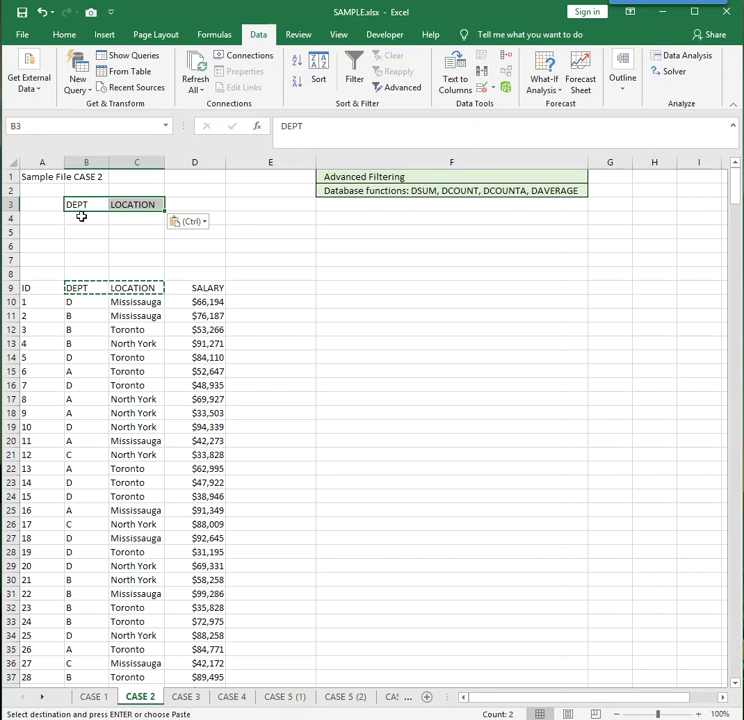
Enter D under DEPT in B4 and Toronto under LOCATION in C5, placing the two criteria on separate rows.
left_click(81, 217)
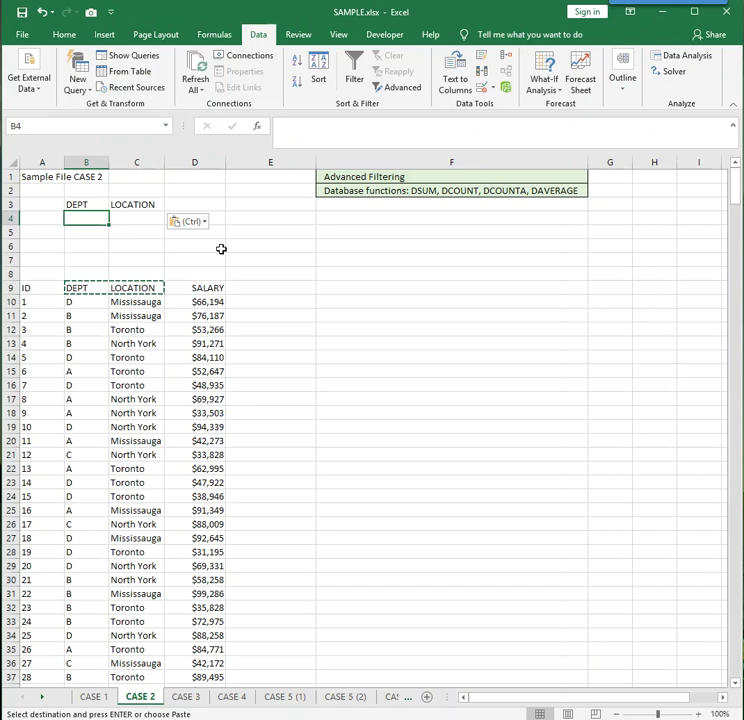
key("Escape")
type("D")
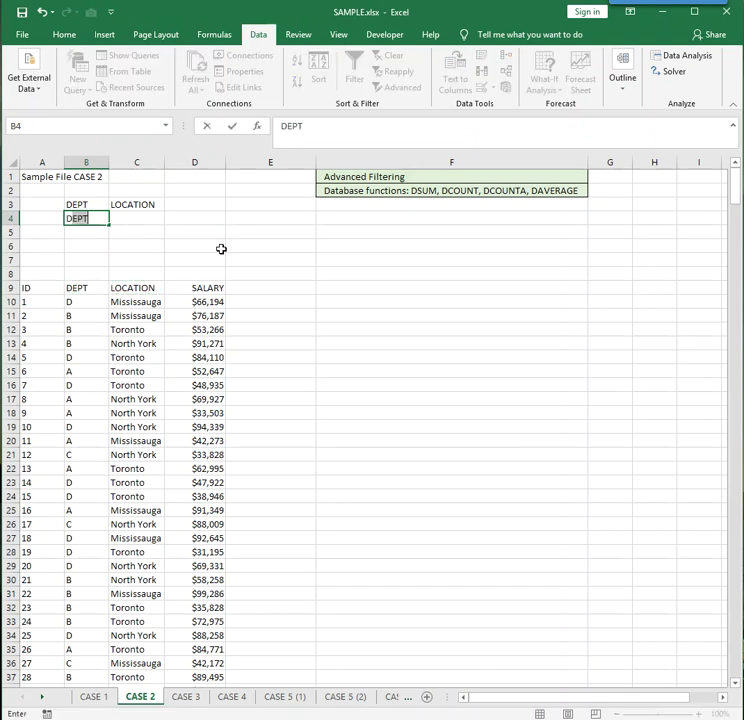
key("Delete")
key("Return")
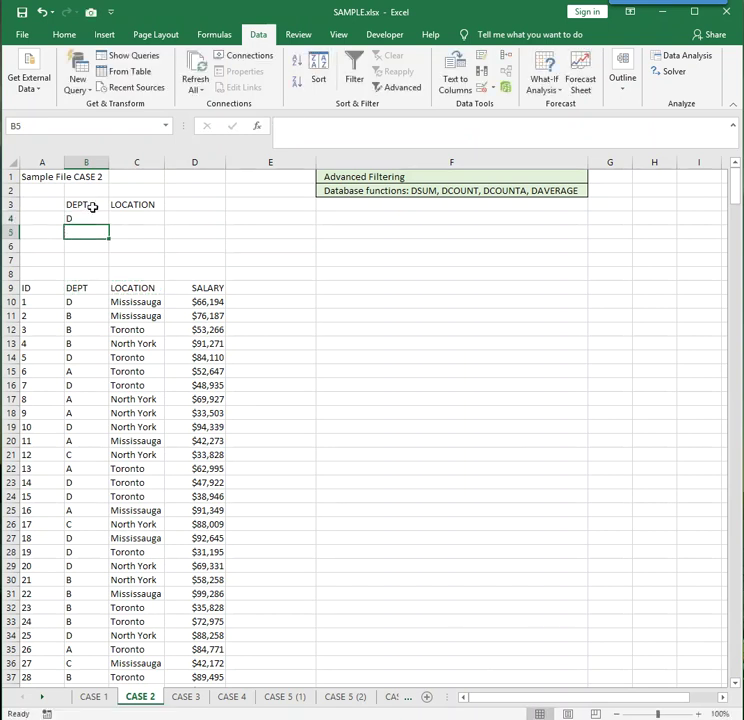
left_click(119, 231)
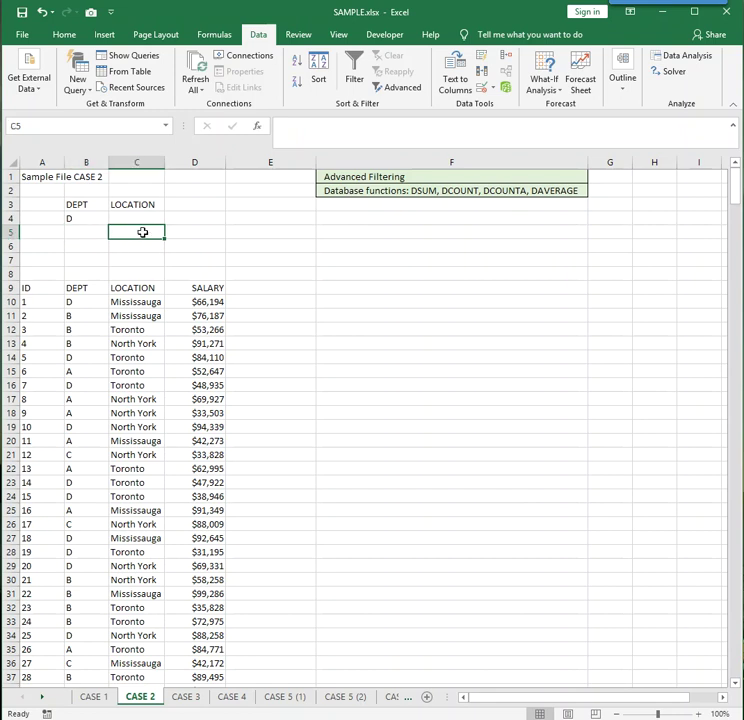
type("Toronto")
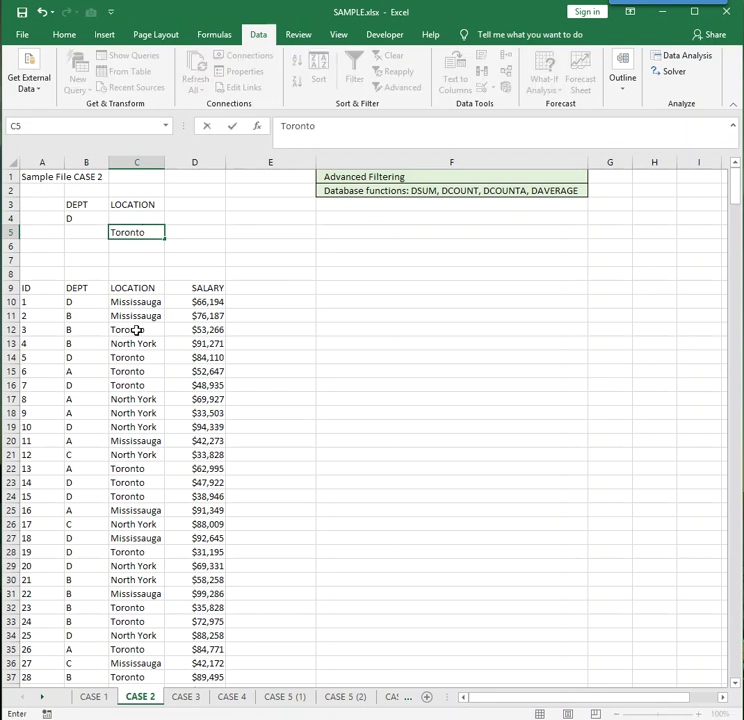
key("Return")
Examine the criteria range B3:C5, comparing the row positions of the DEPT and LOCATION conditions.
left_click_drag(74, 205, 130, 233)
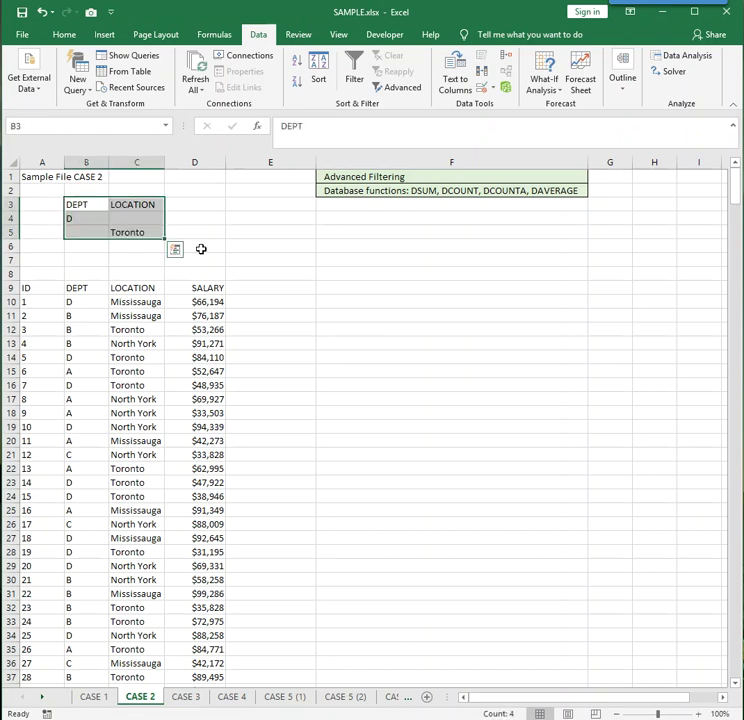
left_click(126, 232)
left_click(87, 219)
left_click(120, 231)
left_click(91, 220)
left_click(120, 232)
left_click(95, 221)
left_click(116, 229)
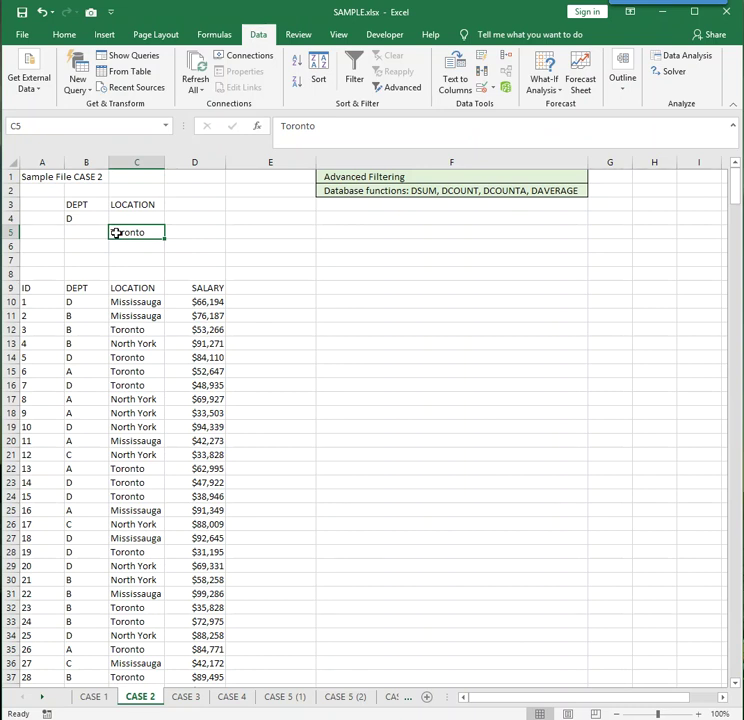
left_click_drag(85, 204, 86, 218)
left_click_drag(133, 206, 133, 233)
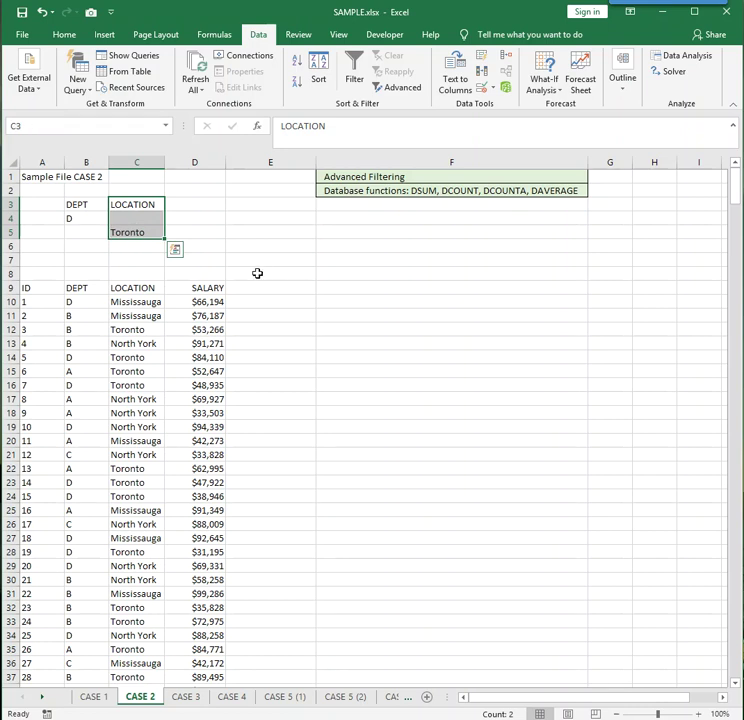
Apply an Advanced Filter in place to list range A9:D509, using B3:C5 as the criteria range.
left_click(131, 315)
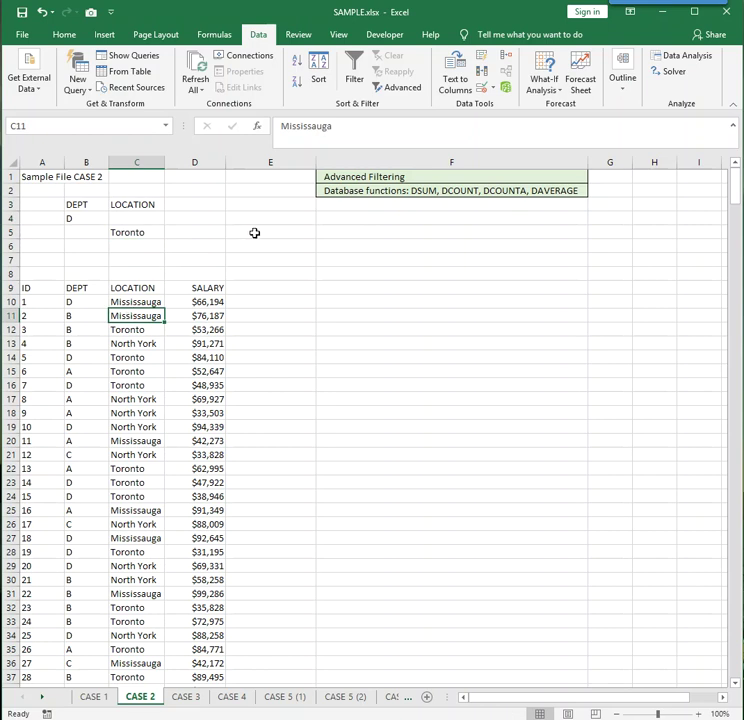
left_click(404, 92)
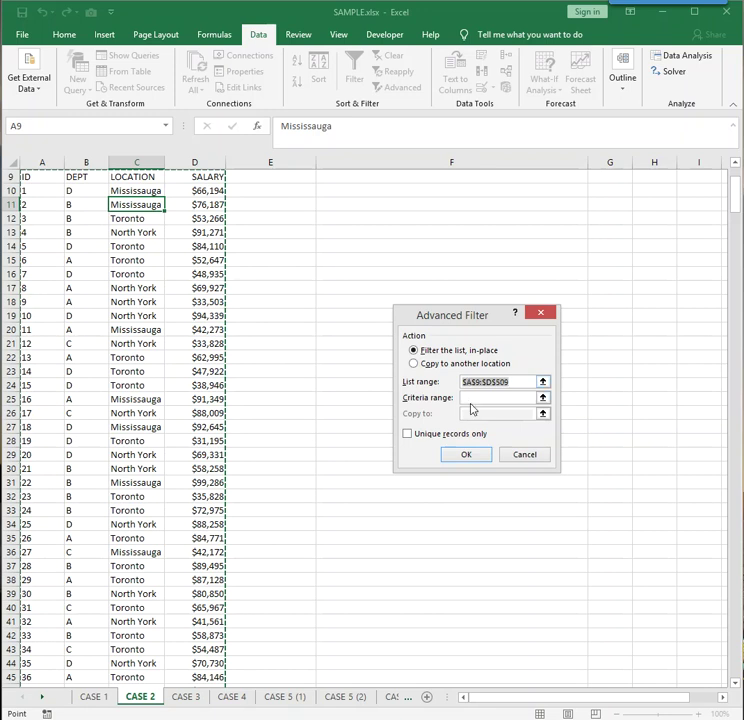
left_click(472, 397)
scroll(352, 363, "up", 3)
left_click_drag(98, 206, 162, 228)
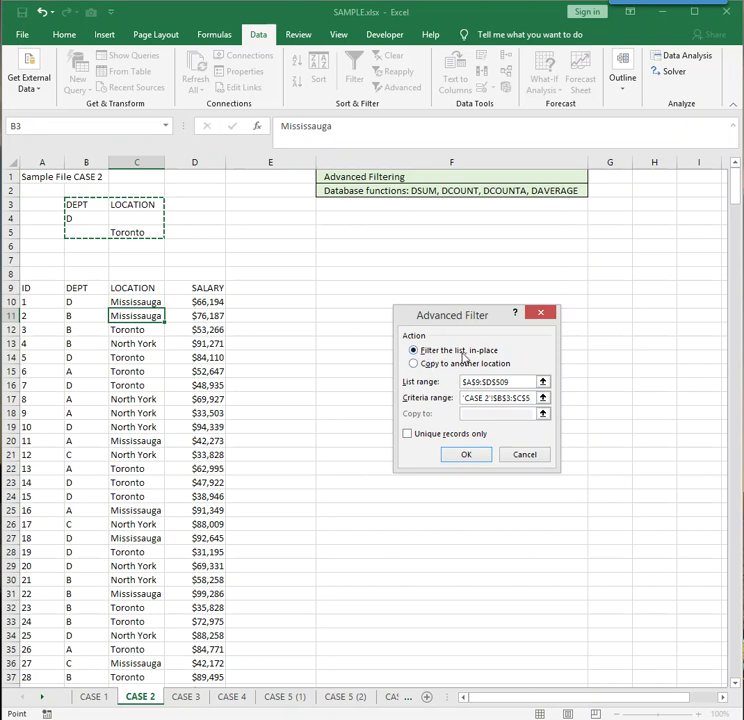
left_click(470, 454)
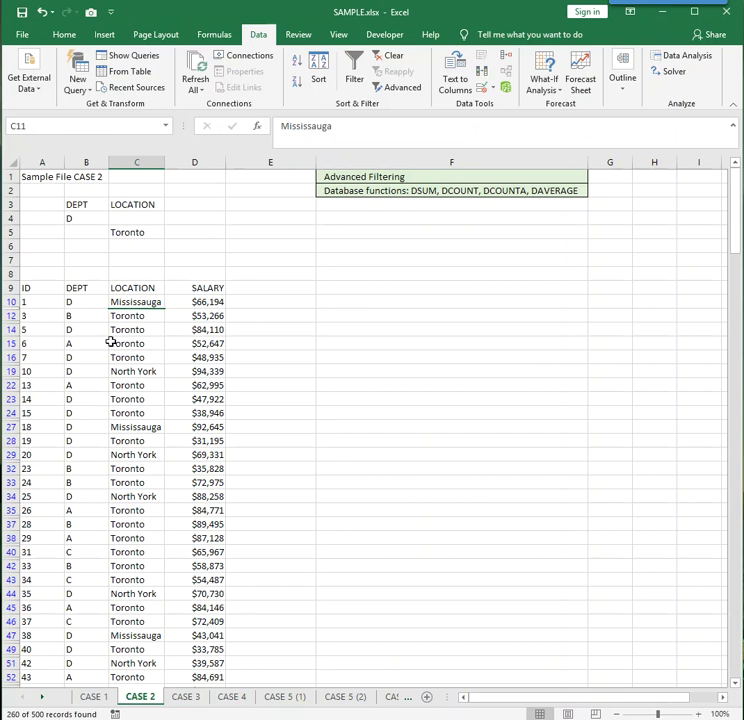
Check the filtered rows in the DEPT and LOCATION columns against the conditions in B3:C5.
left_click(75, 301)
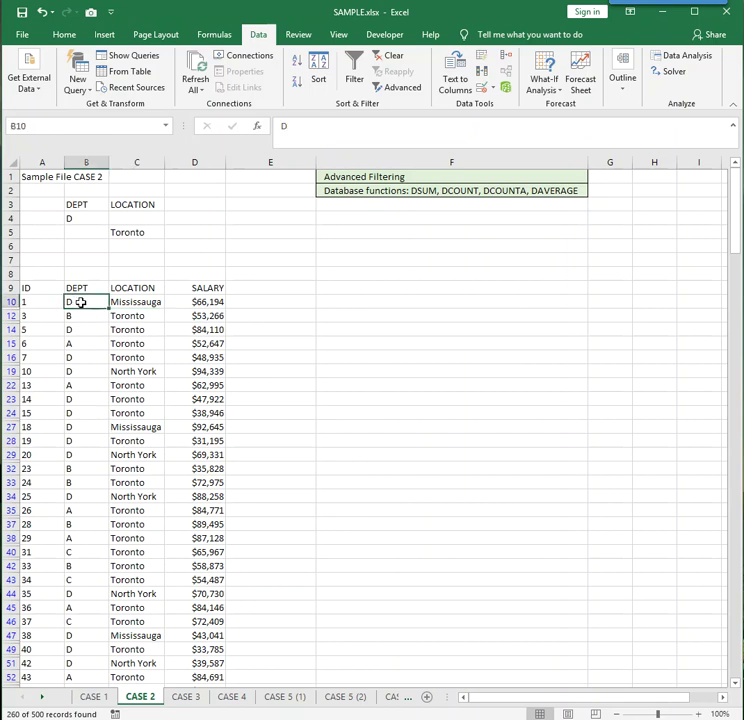
left_click(122, 315)
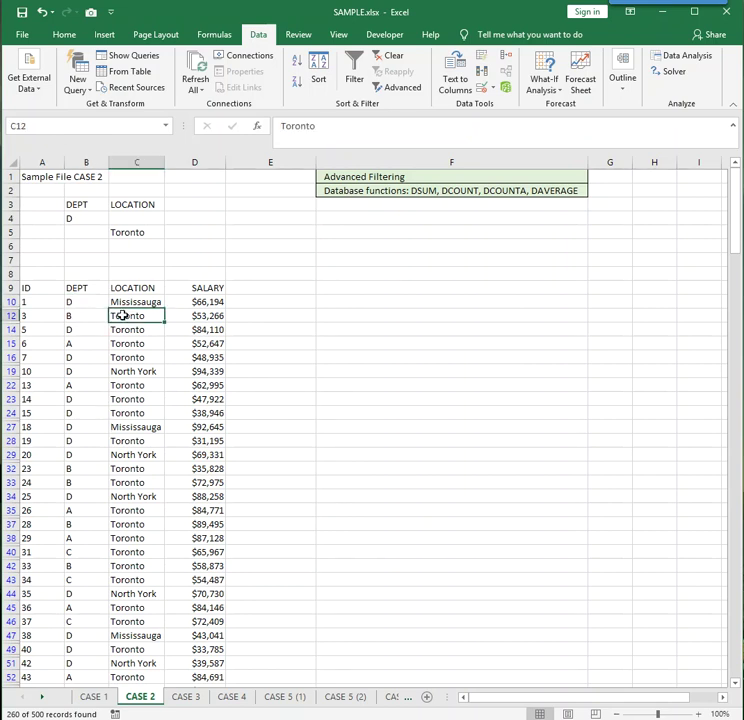
left_click(66, 328)
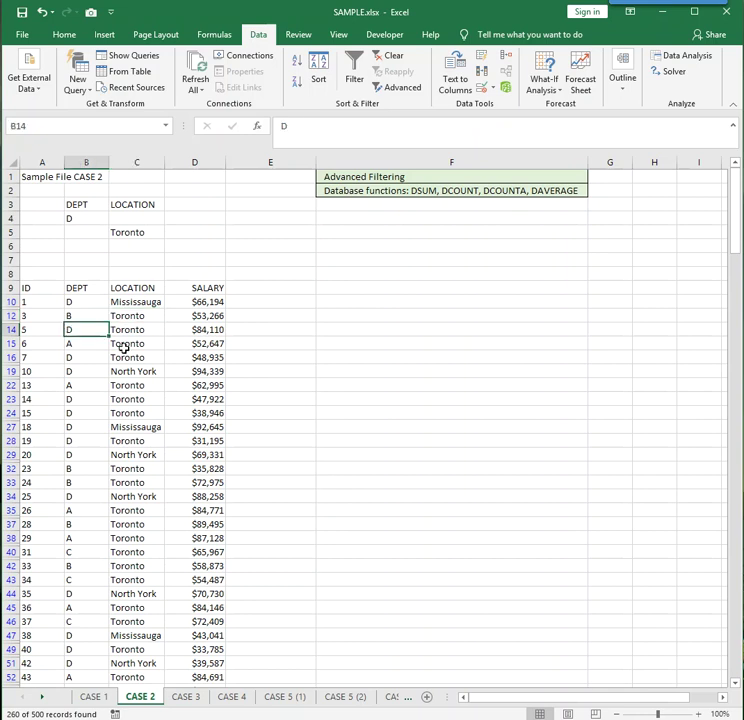
left_click(125, 344)
left_click_drag(87, 358, 86, 370)
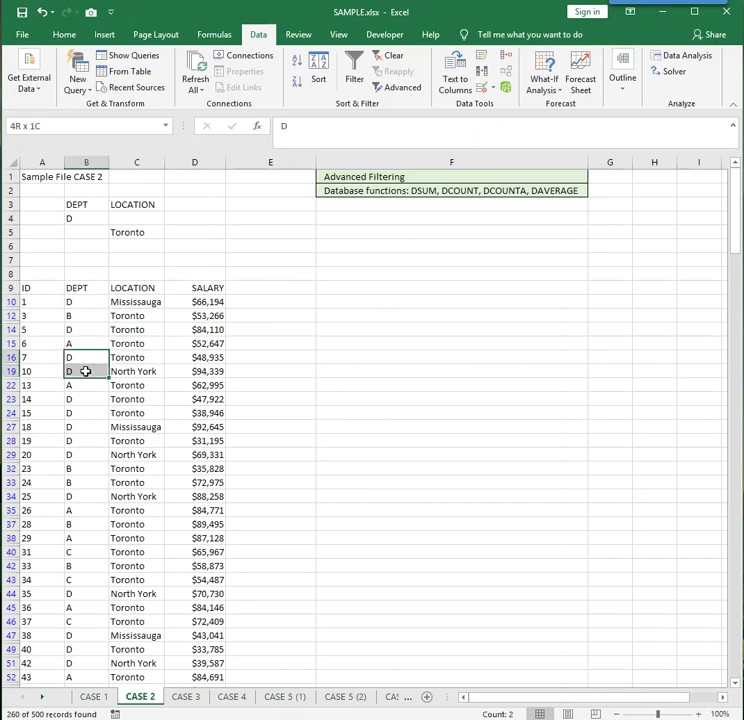
left_click(137, 385)
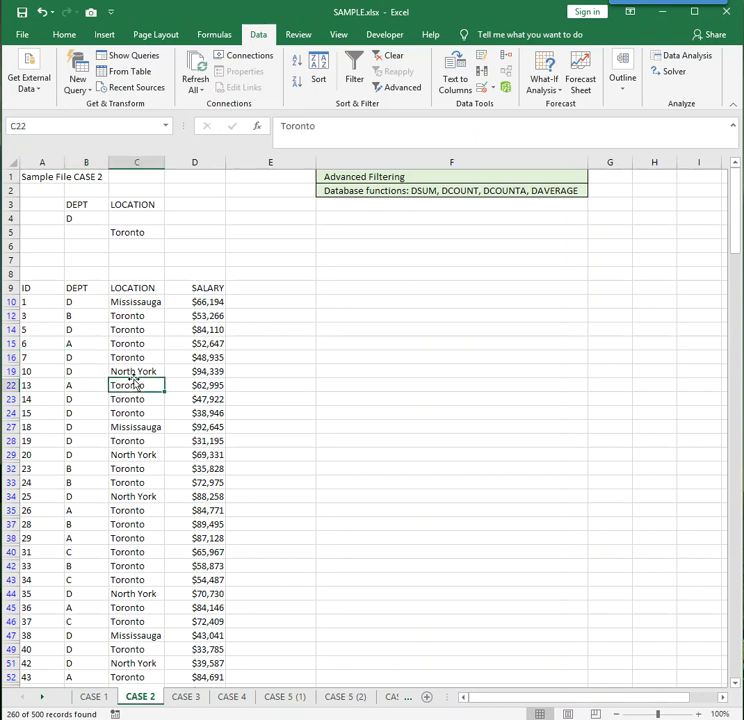
left_click_drag(83, 206, 121, 231)
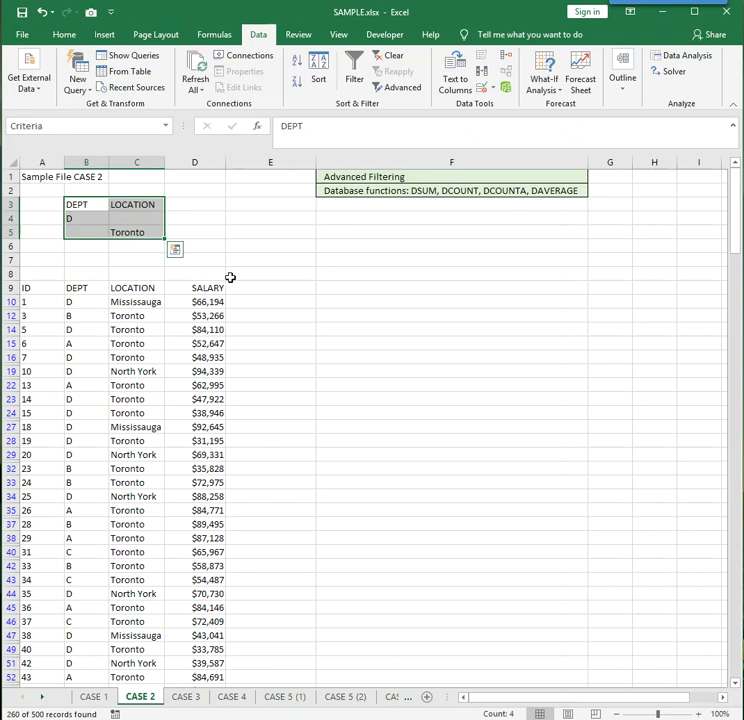
Clear the advanced filter from the table so that all rows show, leaving the header filters off.
left_click(126, 318)
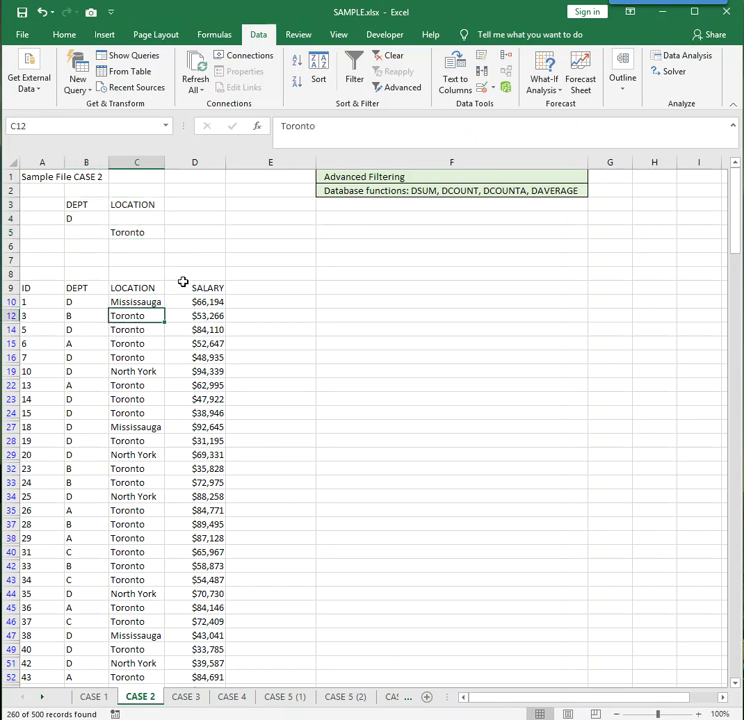
left_click(353, 66)
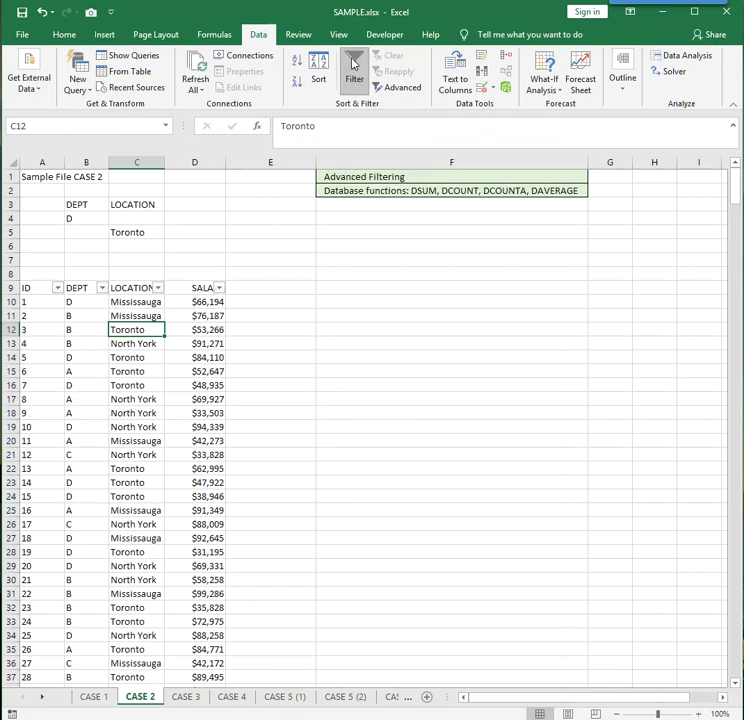
left_click(353, 66)
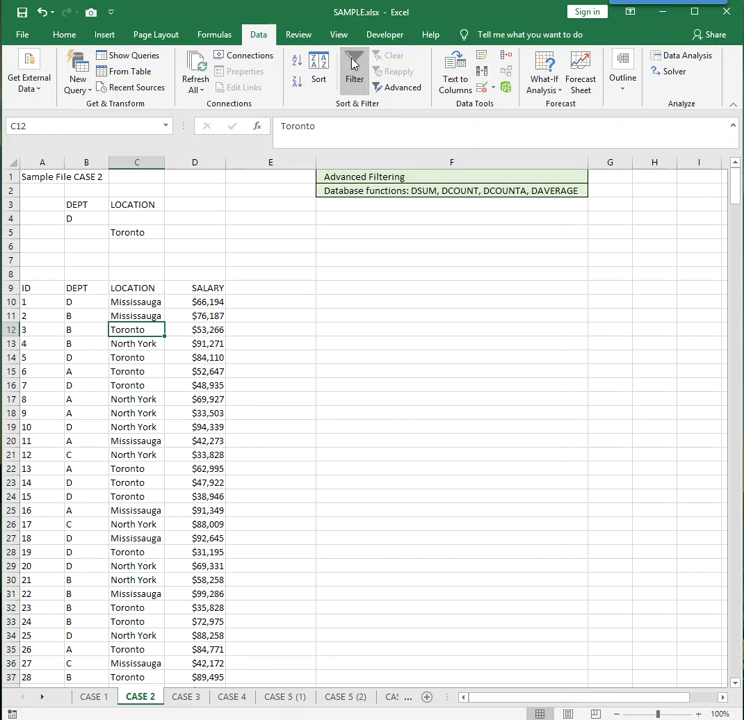
Enter D as the department in B5 and copy the SALARY header to D3 in the criteria range.
left_click(82, 231)
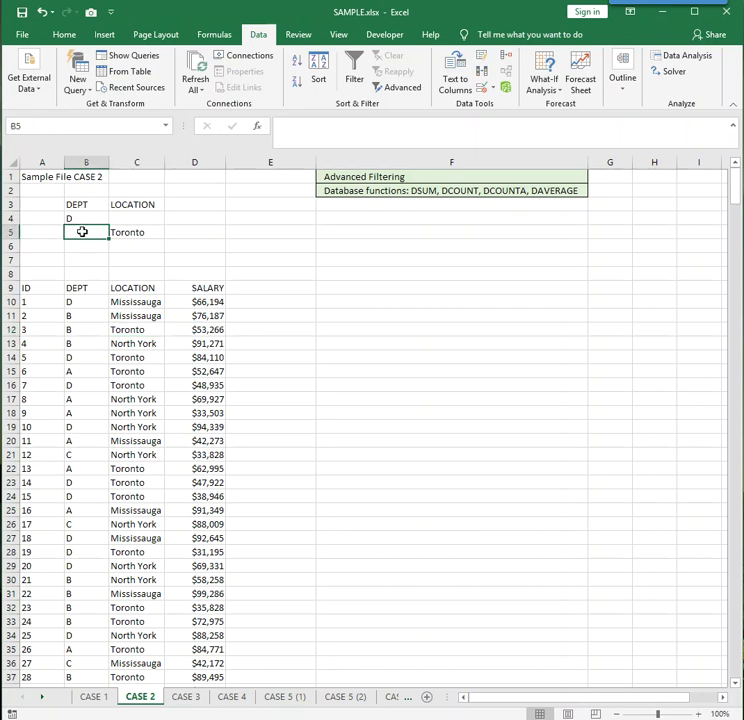
type("D")
left_click(186, 291)
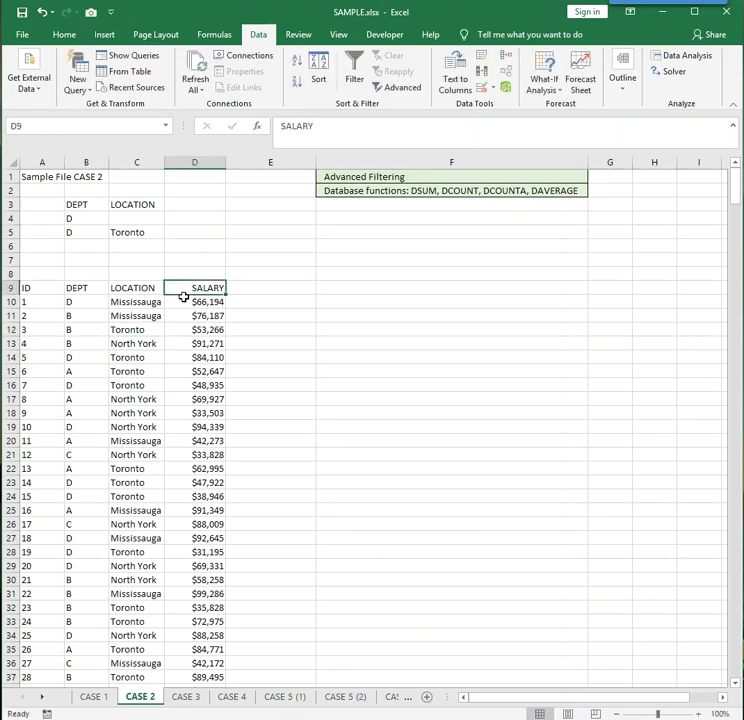
key("ctrl+c")
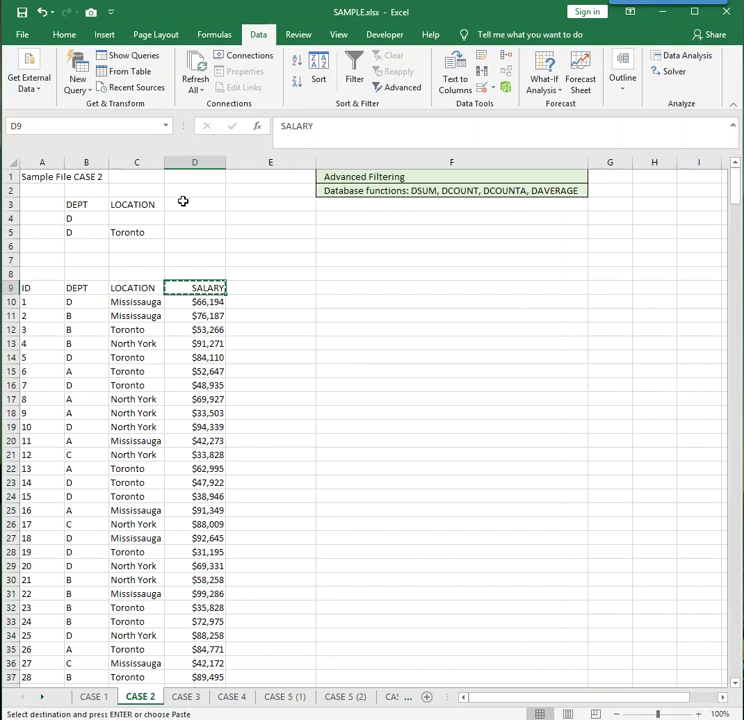
left_click(191, 206)
key("ctrl+v")
left_click(193, 223)
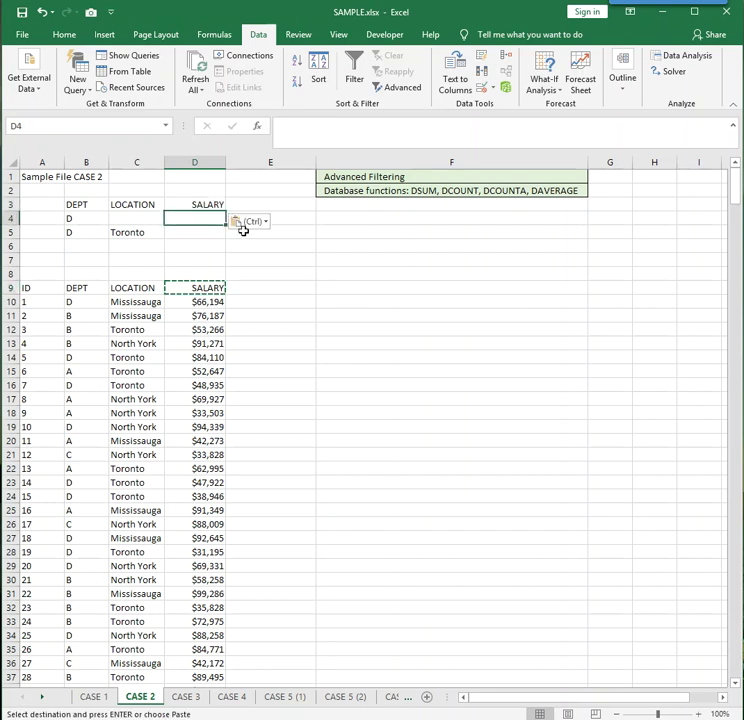
Enter >75000 as the salary condition in D4 of the criteria range.
type(">75000")
key("Return")
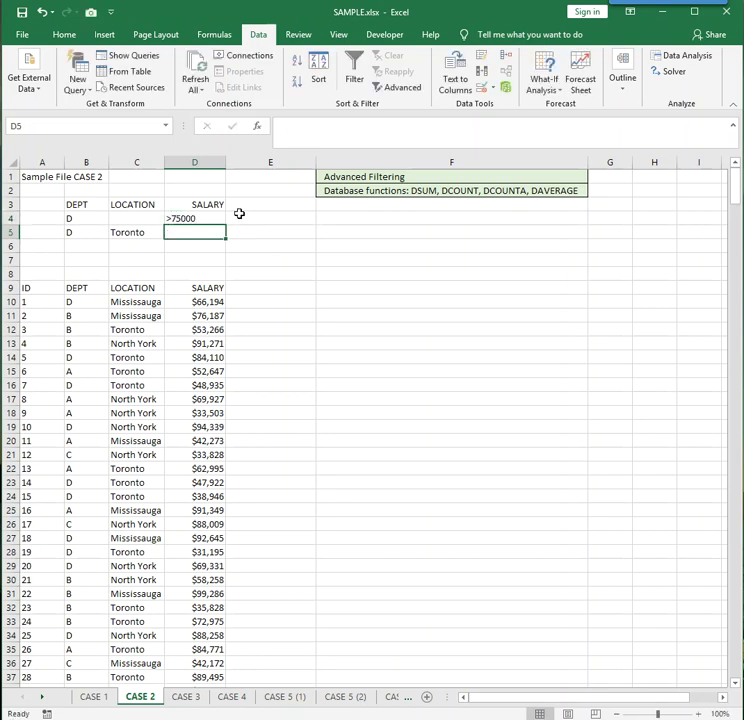
Review the two condition rows in B3:D5, comparing the department and salary condition with the department and location condition.
left_click_drag(95, 203, 205, 232)
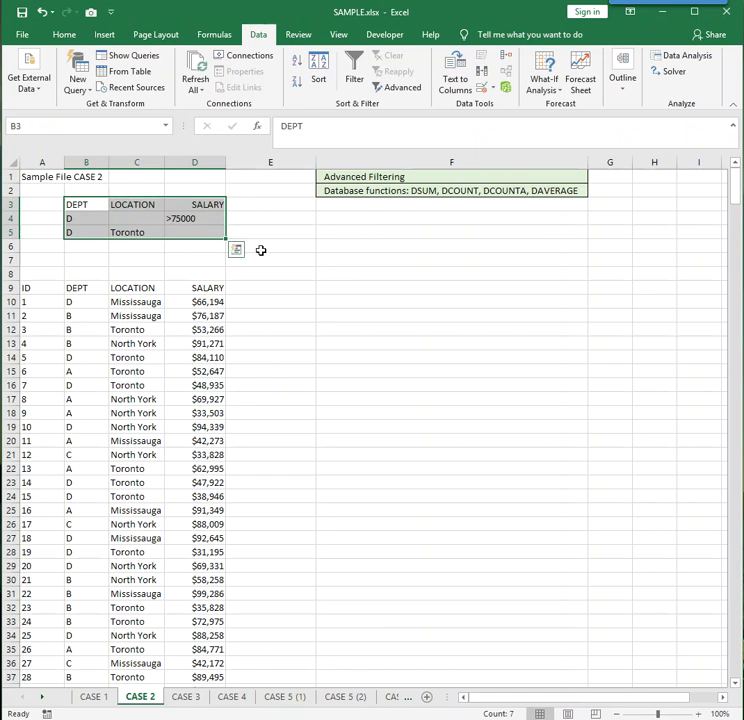
left_click(71, 218)
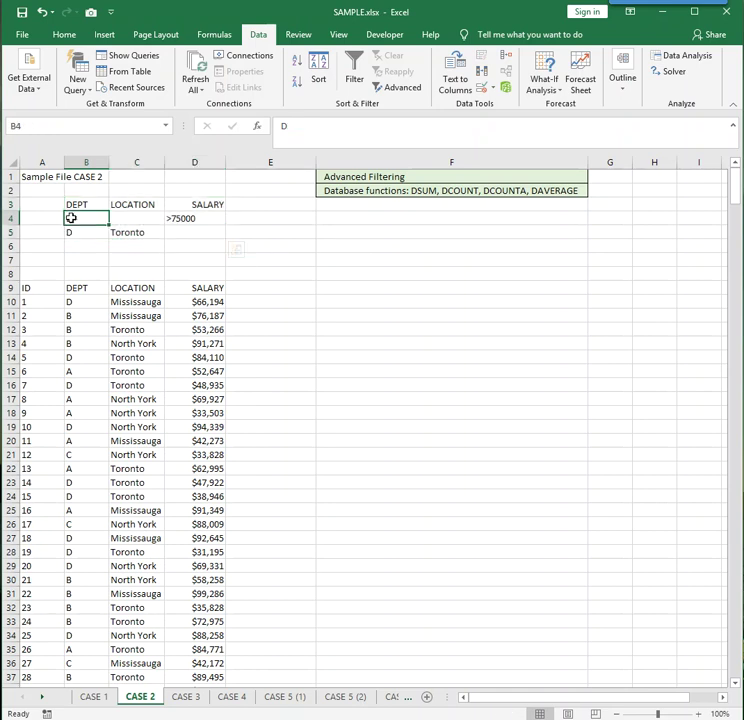
left_click_drag(71, 218, 209, 219)
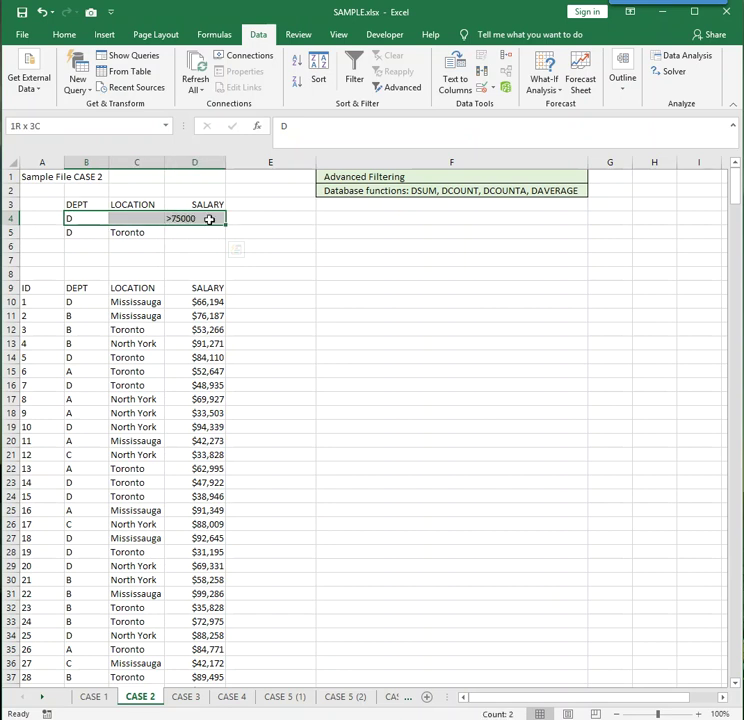
left_click_drag(209, 219, 209, 219)
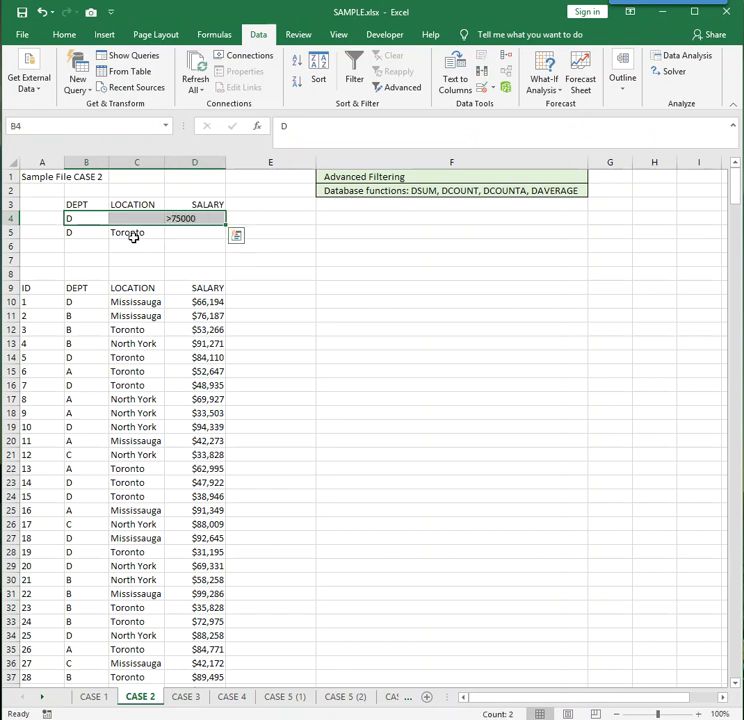
left_click(79, 233)
left_click_drag(79, 233, 138, 236)
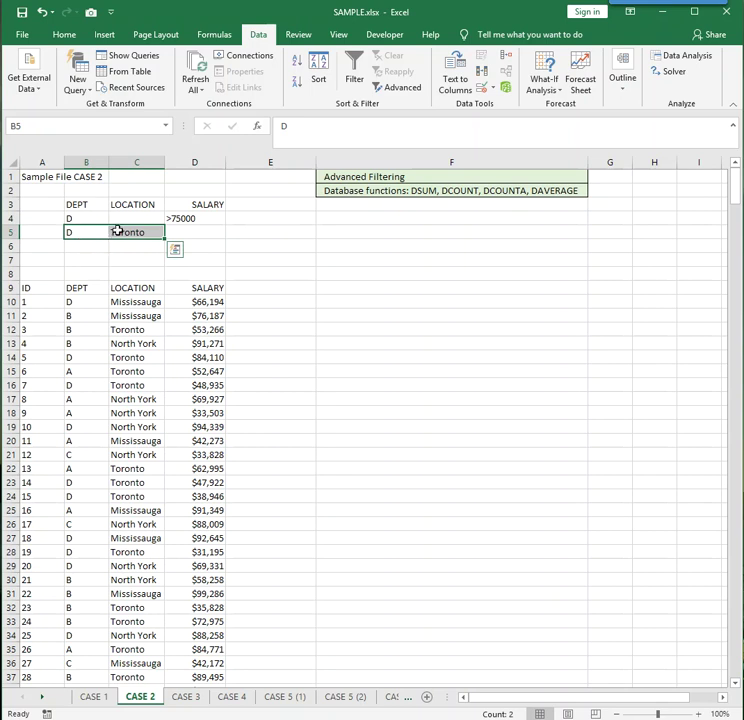
left_click(117, 233)
left_click(170, 218)
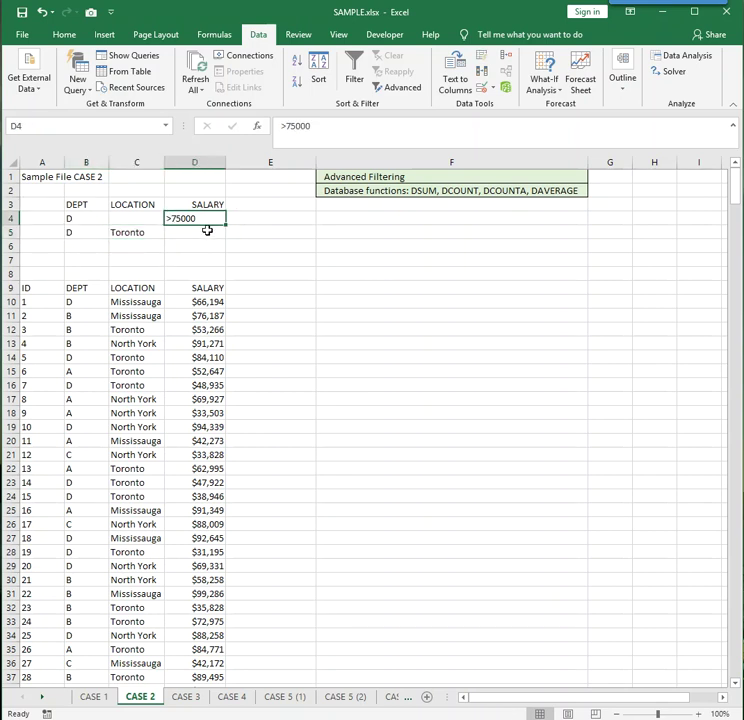
Apply an Advanced Filter in place to list range A9:D509, using B3:D5 as the criteria range.
left_click(136, 331)
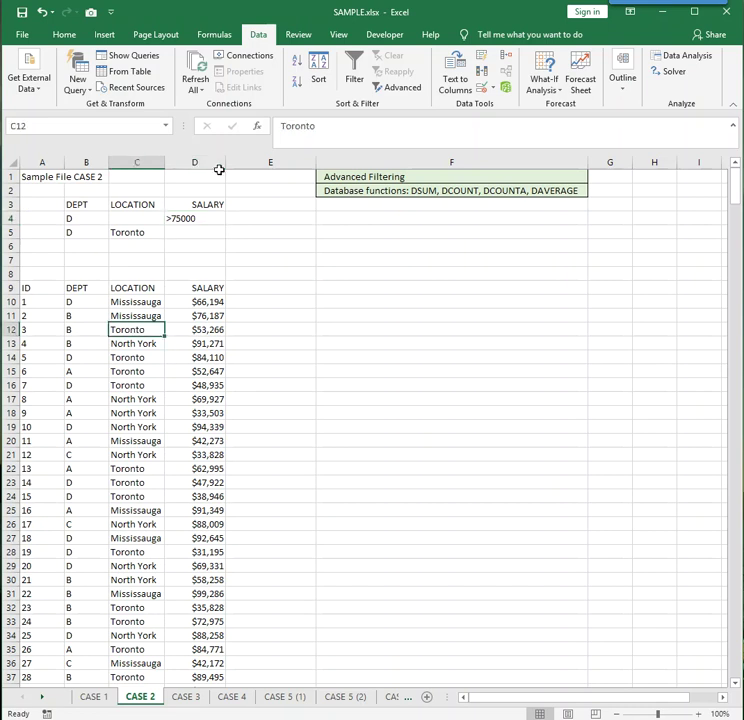
left_click(398, 91)
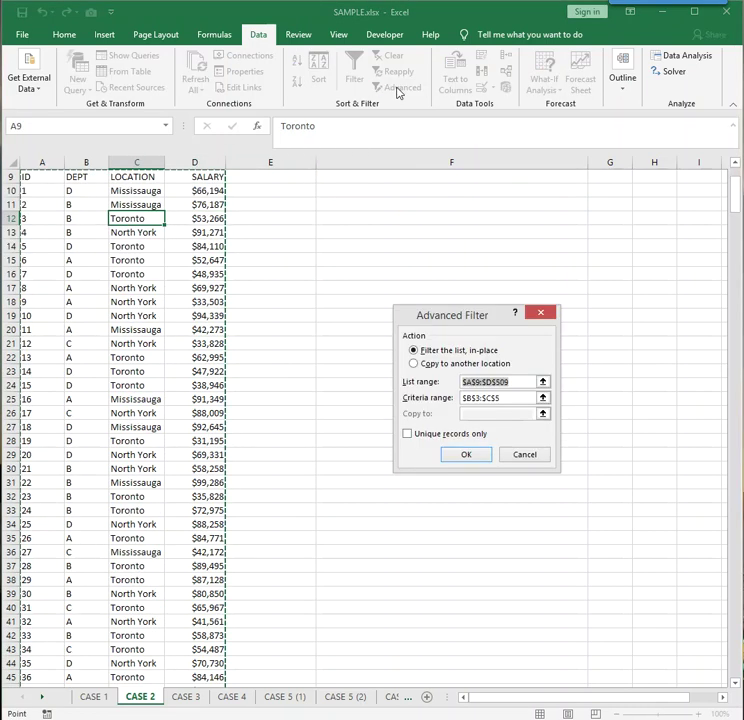
left_click(448, 399)
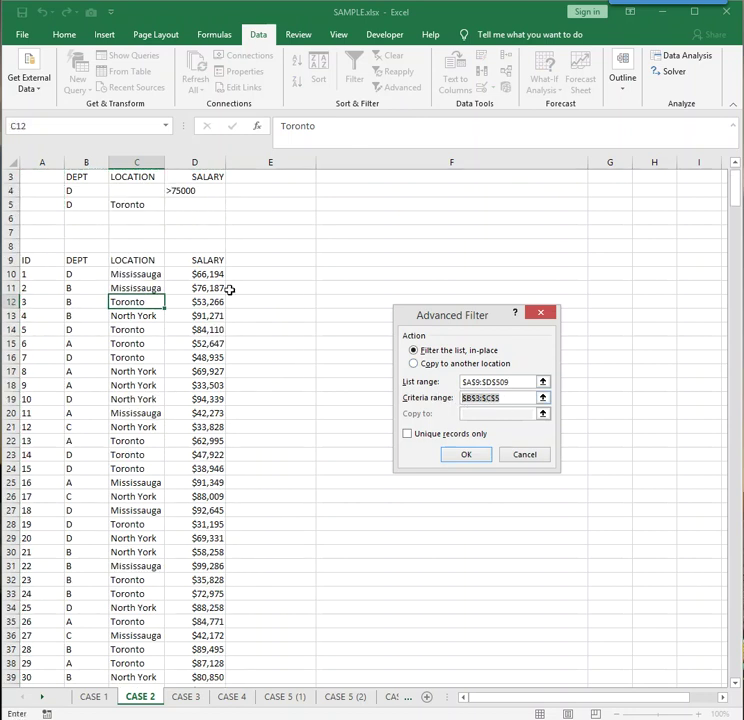
left_click_drag(76, 171, 184, 199)
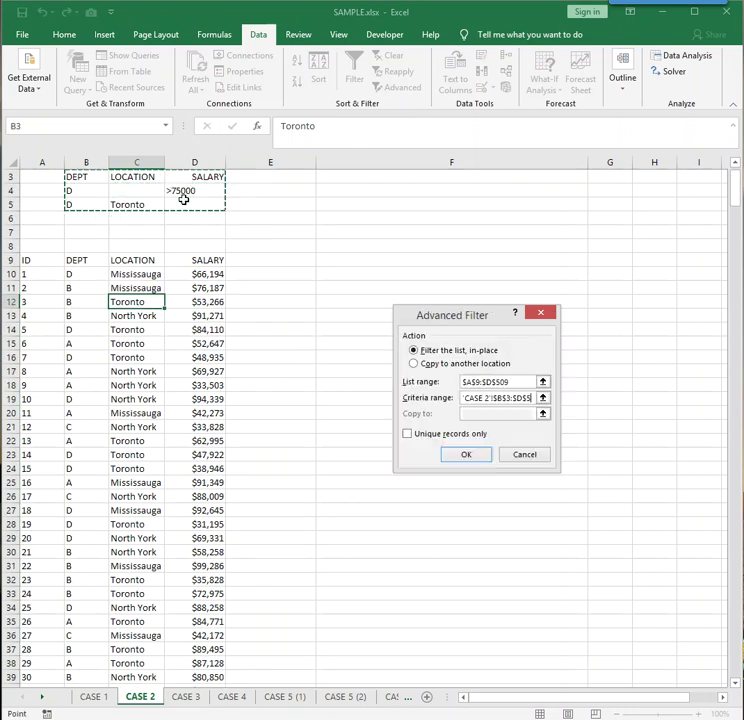
left_click(465, 456)
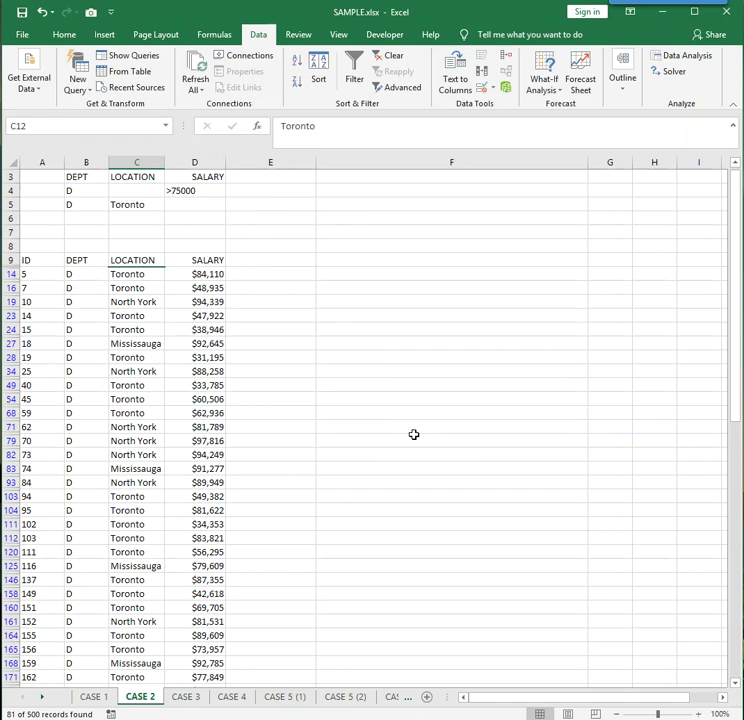
Check the LOCATION and SALARY values of the first filtered rows against the conditions in B3:D5.
scroll(413, 434, "up", 1)
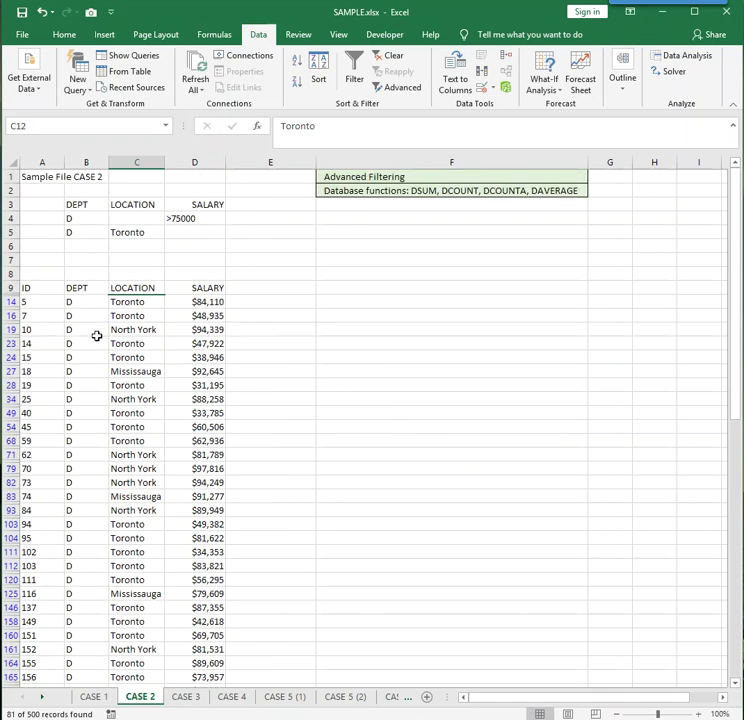
left_click_drag(116, 304, 113, 314)
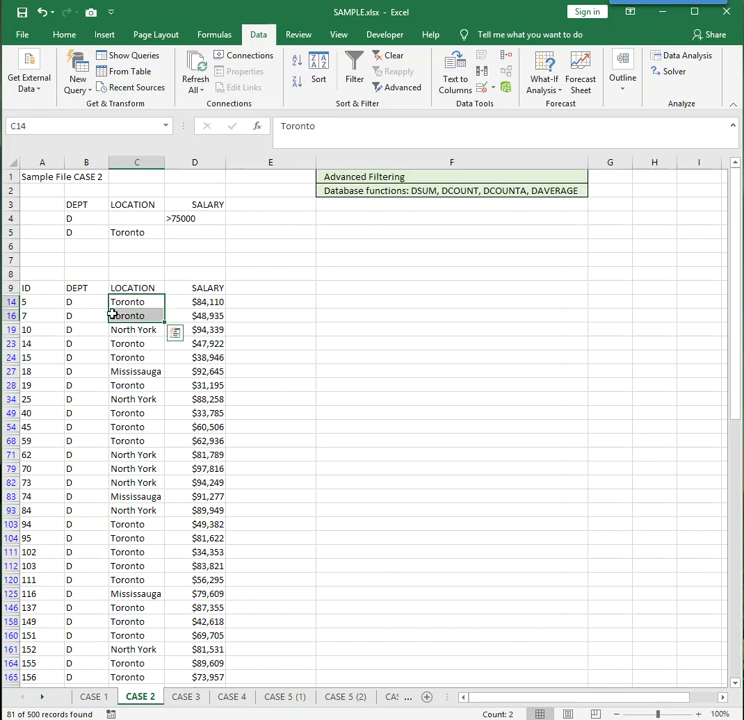
left_click(206, 330)
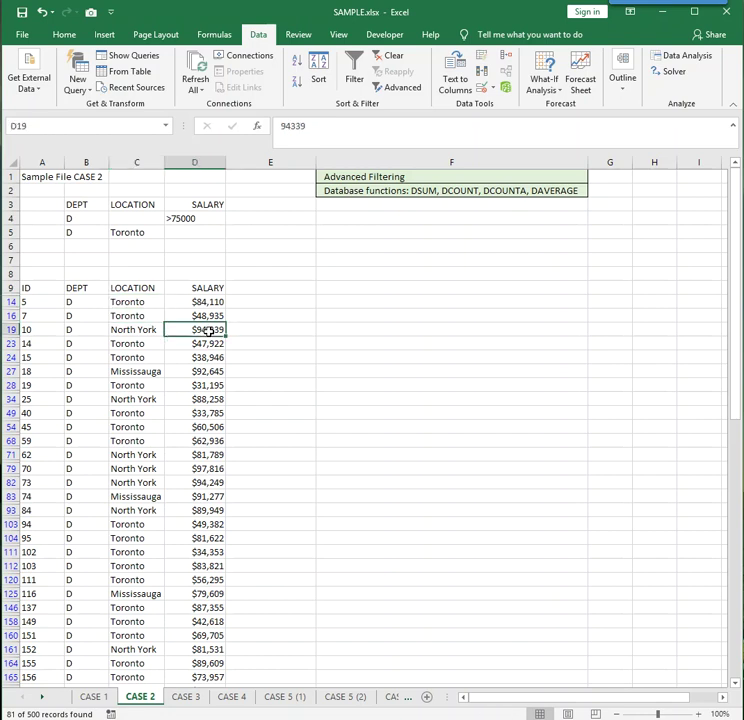
left_click_drag(133, 344, 128, 357)
left_click(199, 371)
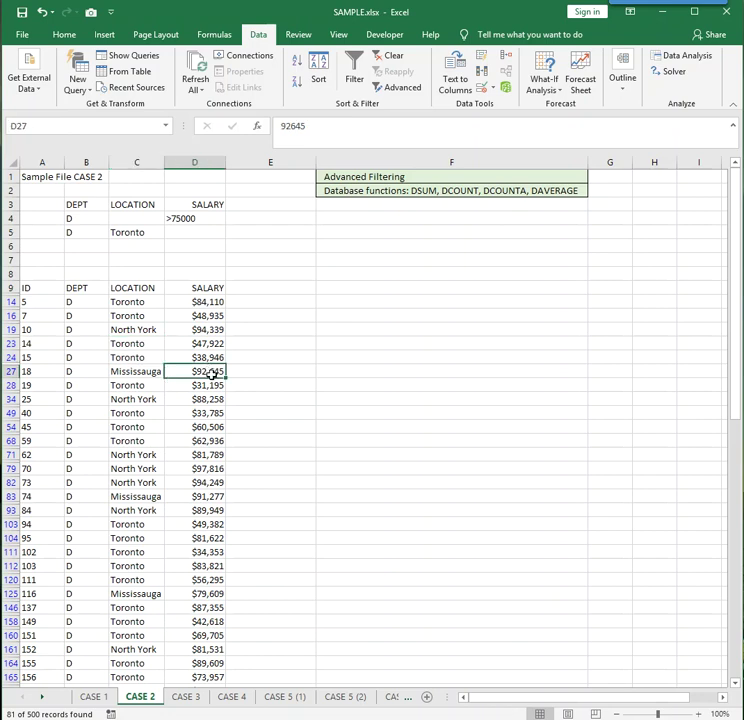
left_click(152, 387)
left_click(190, 399)
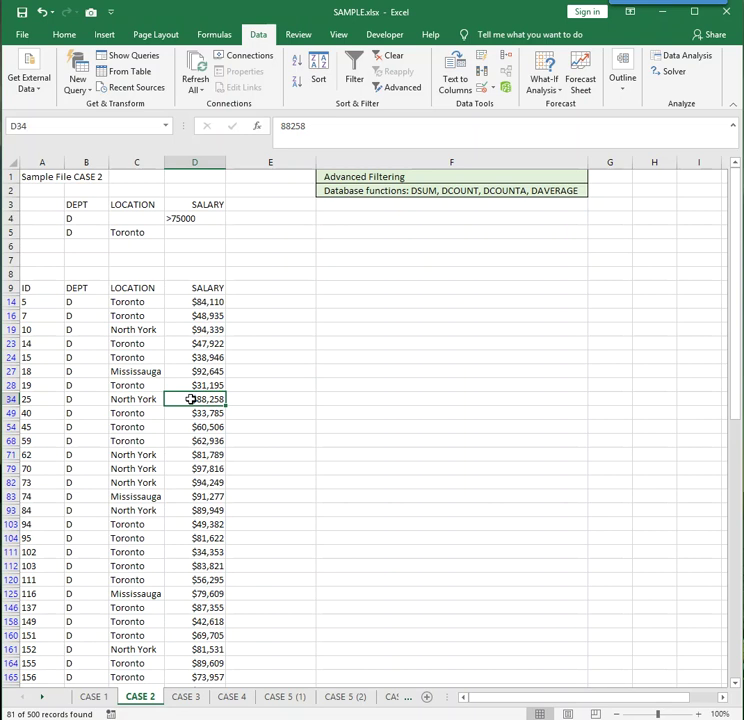
Remove the advanced filter so that the whole employee table shows without header filter arrows.
left_click(356, 83)
left_click(356, 83)
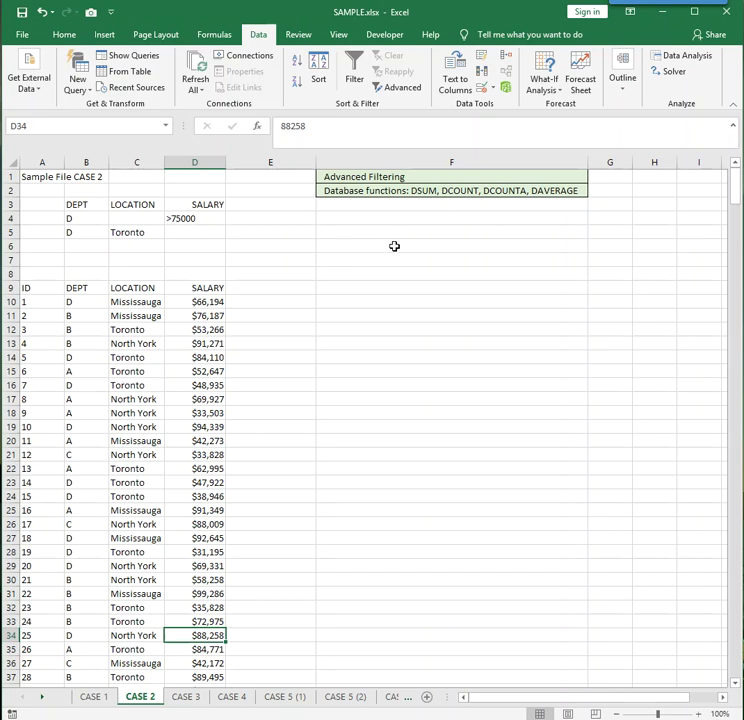
Delete the LOCATION and SALARY criteria in C3:D5 and the department value in B5.
left_click_drag(92, 205, 198, 232)
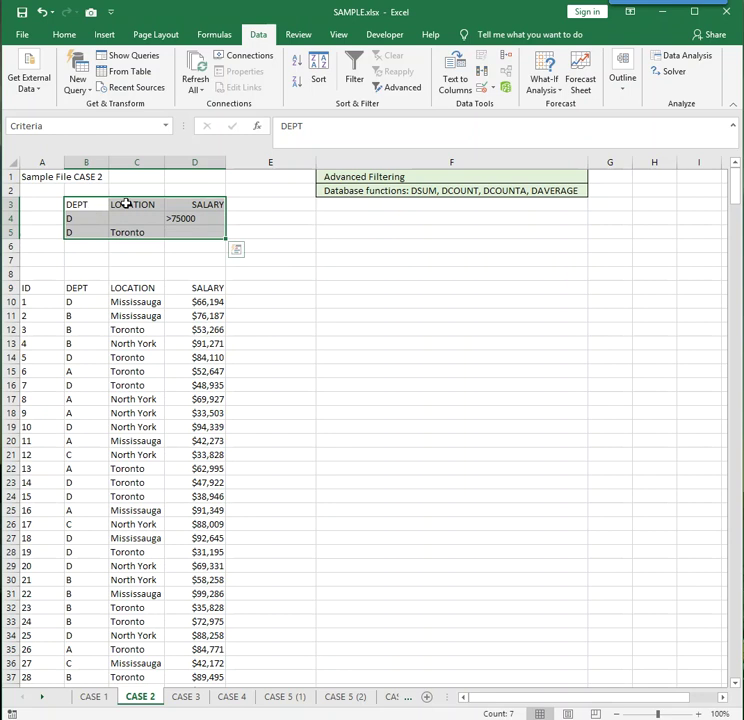
left_click_drag(127, 203, 184, 229)
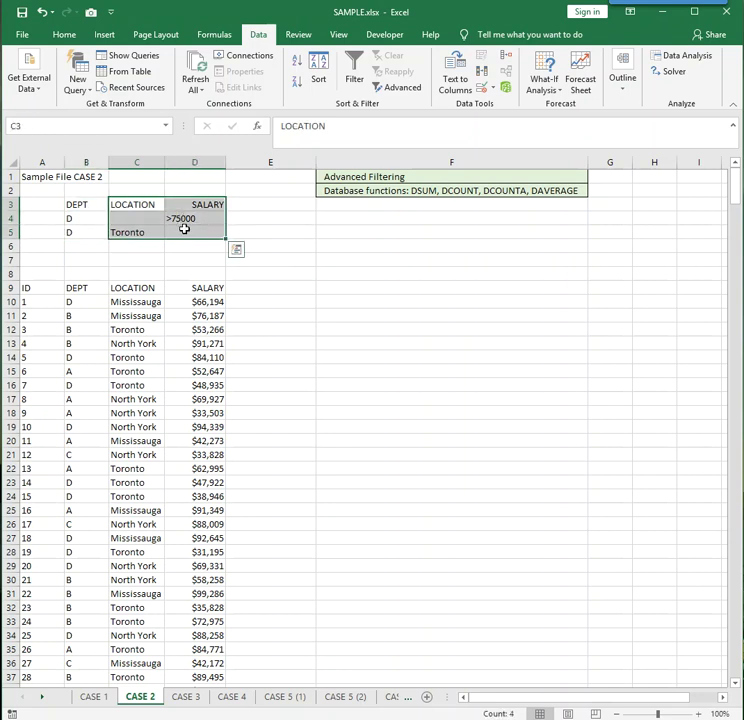
key("Delete")
left_click(80, 231)
key("Delete")
Enter C in B4 and D in B5 as the department conditions under the DEPT criteria header.
left_click(94, 217)
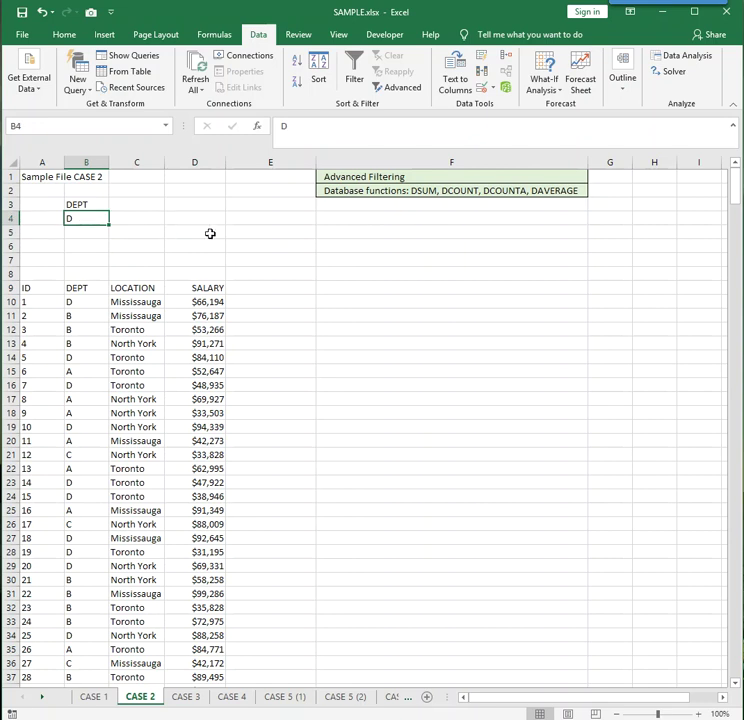
type("C")
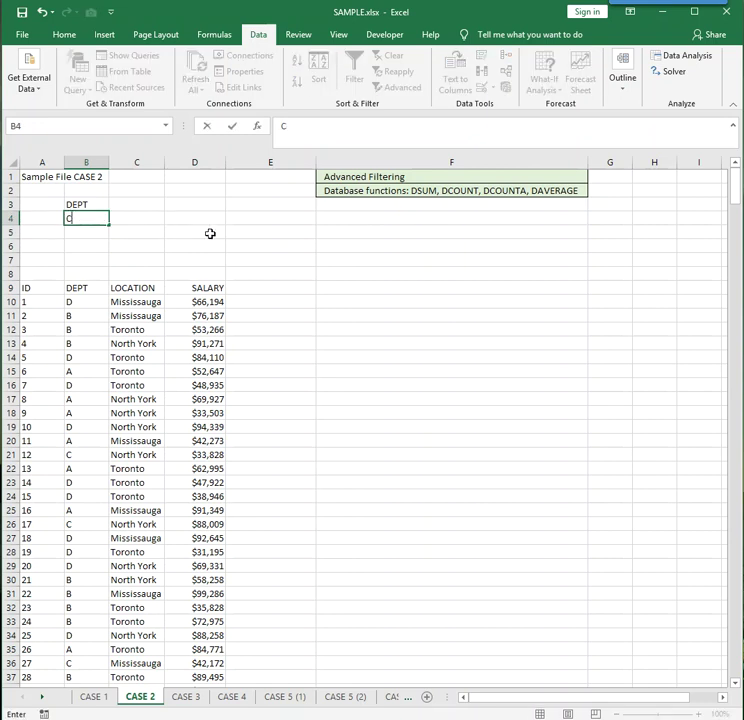
left_click(103, 233)
type("DEPT")
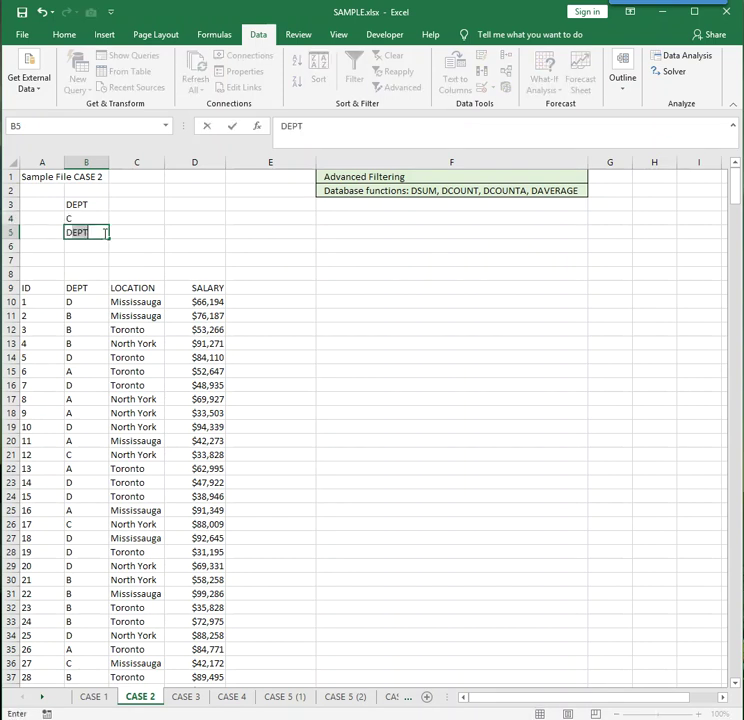
key("BackSpace")
left_click(106, 261)
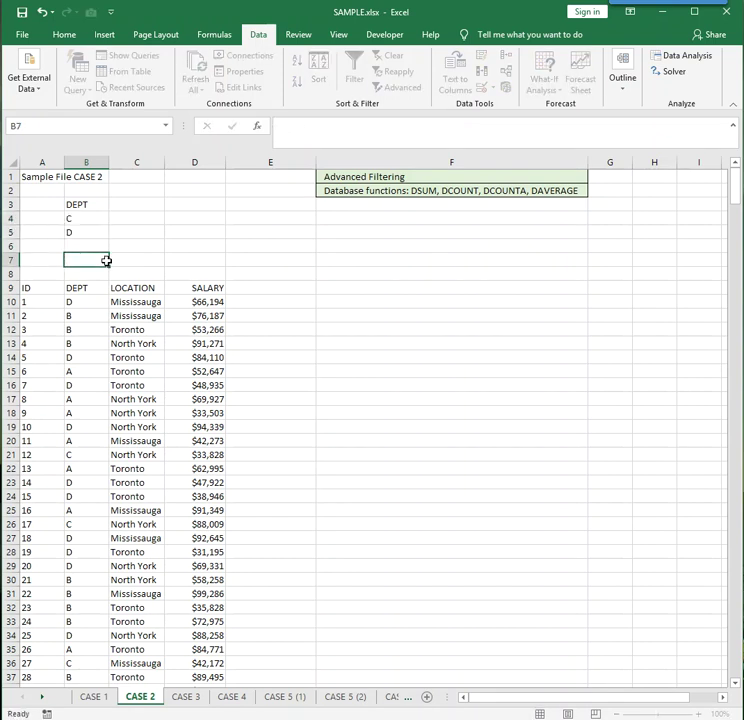
left_click_drag(95, 206, 89, 232)
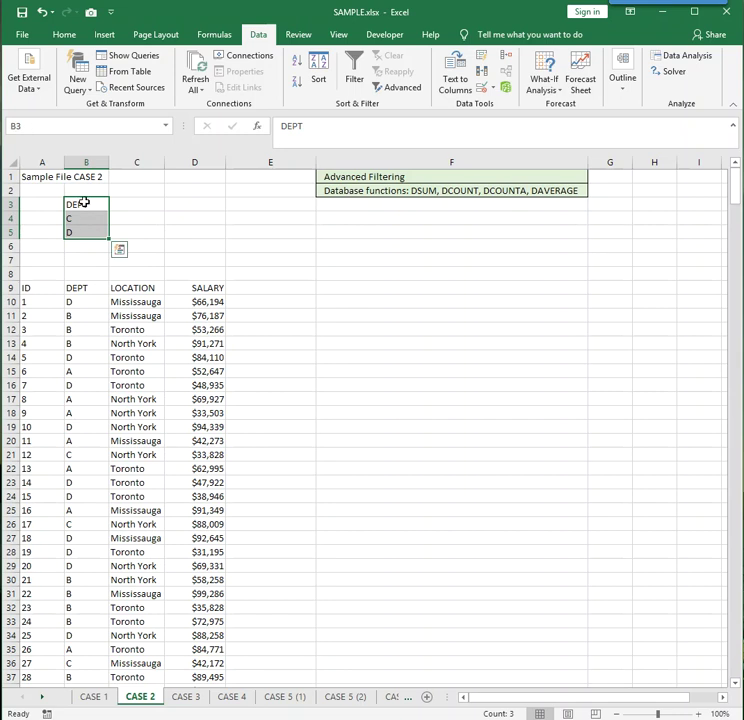
Insert a DSUM function in D3 with the table range A9:D509 as its database.
left_click(210, 204)
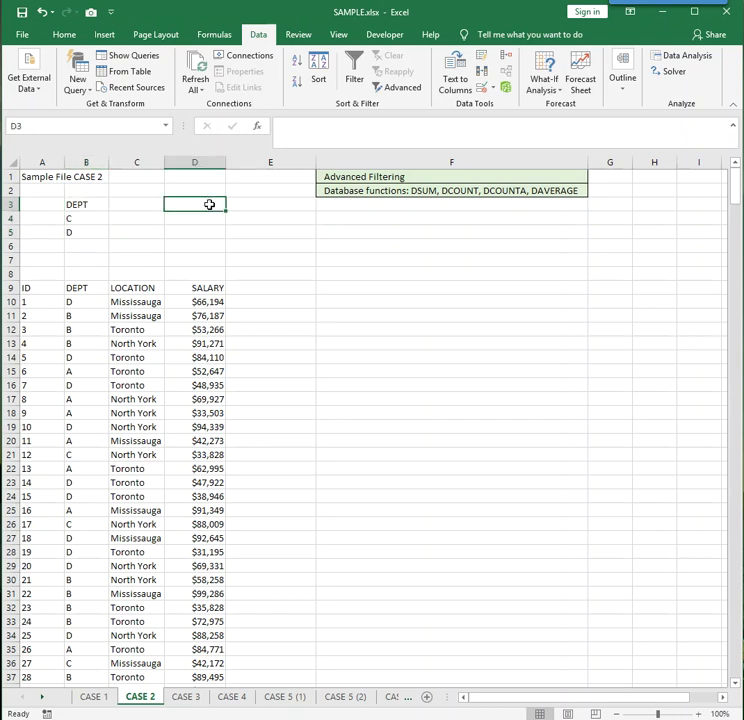
left_click(258, 129)
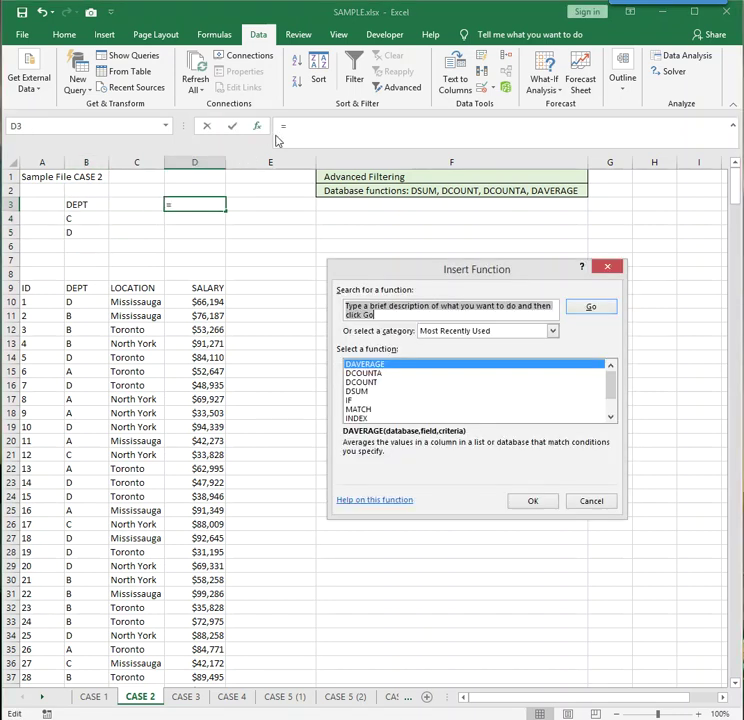
left_click(359, 392)
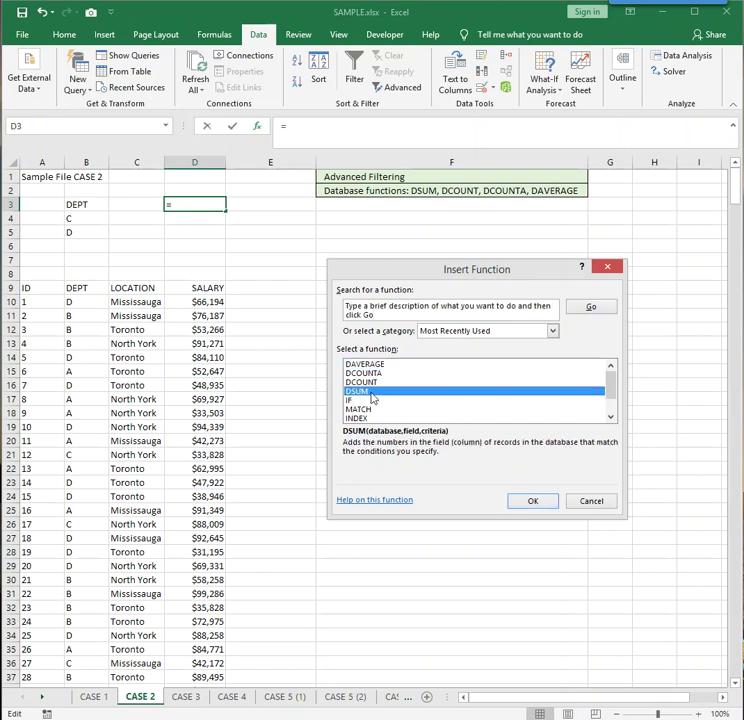
left_click(533, 501)
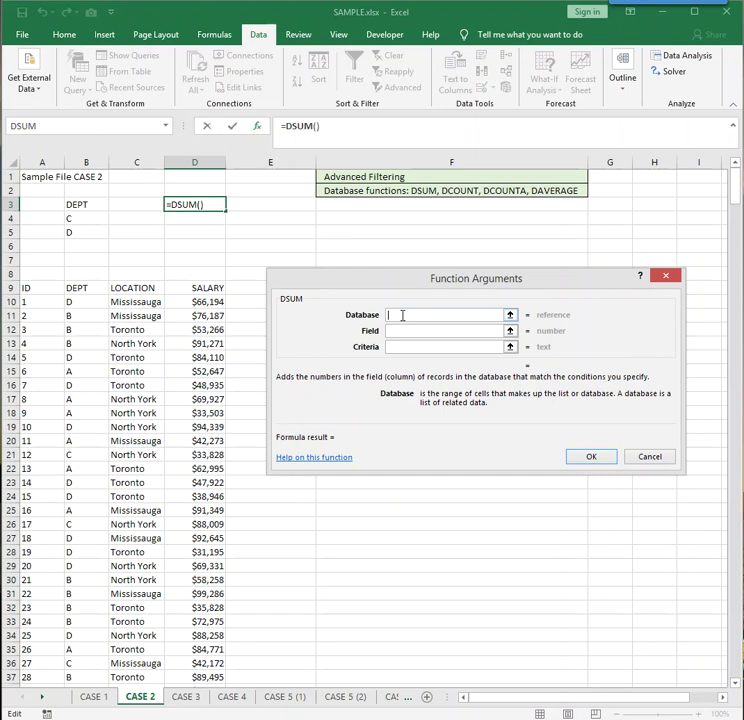
left_click_drag(33, 292, 208, 648)
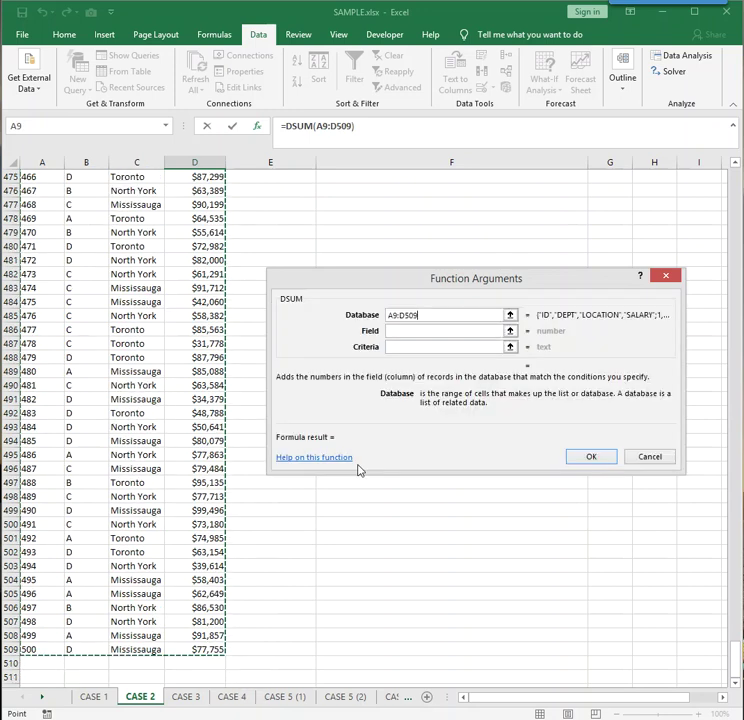
Set the field argument of the DSUM function to the table's SALARY header in D9.
left_click(393, 333)
scroll(393, 335, "up", 20)
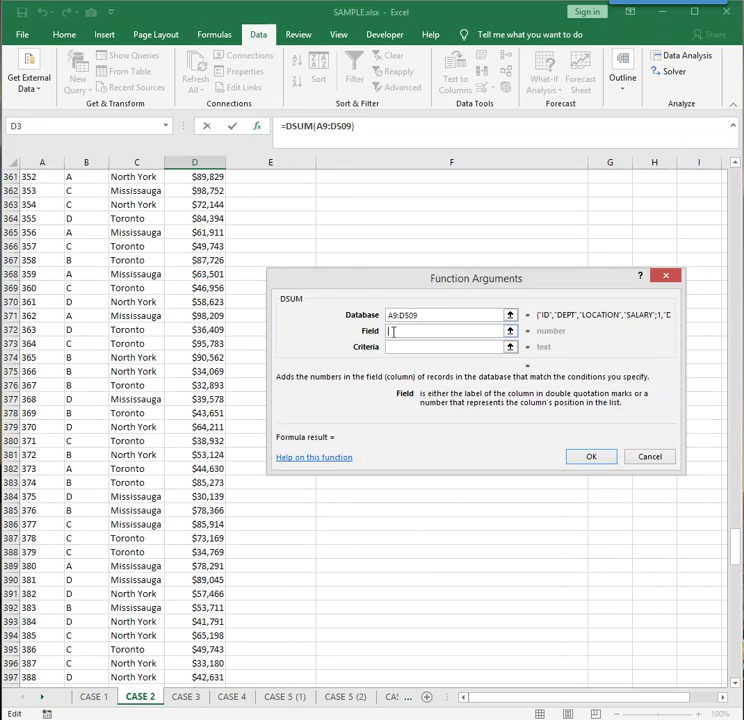
scroll(393, 333, "up", 20)
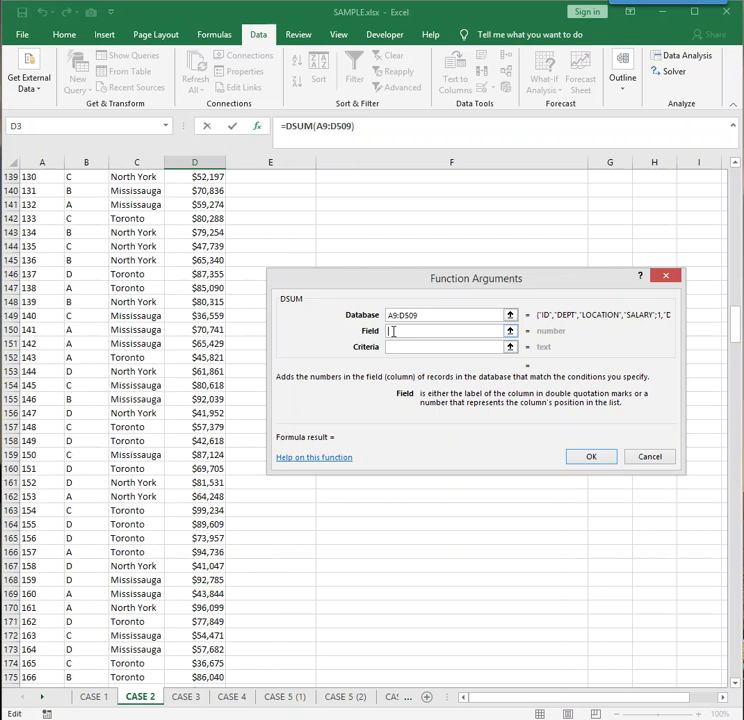
scroll(393, 333, "up", 20)
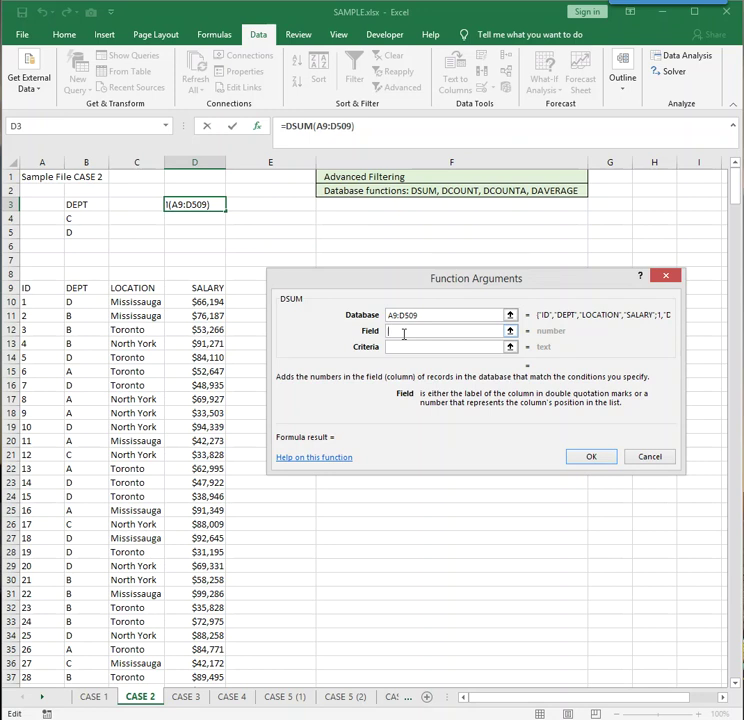
left_click(199, 288)
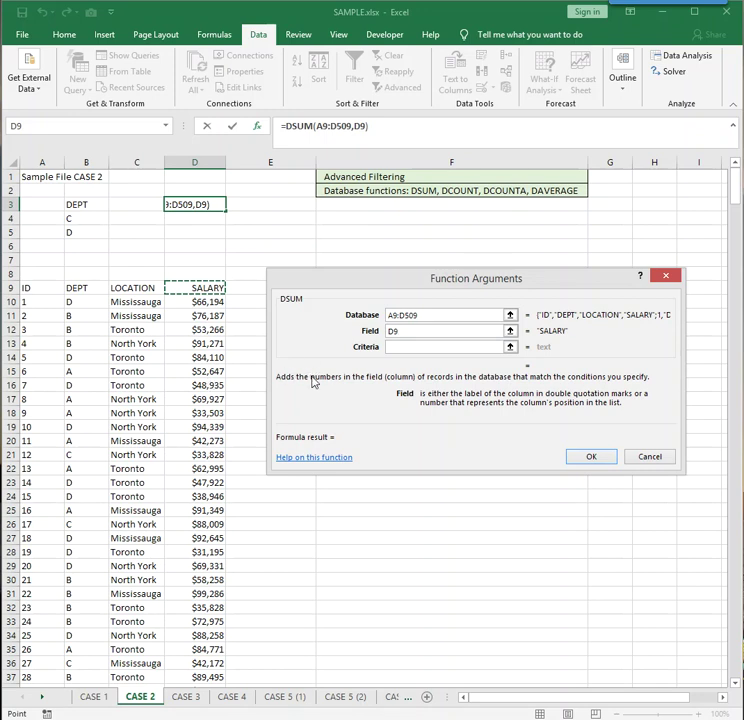
left_click(386, 336)
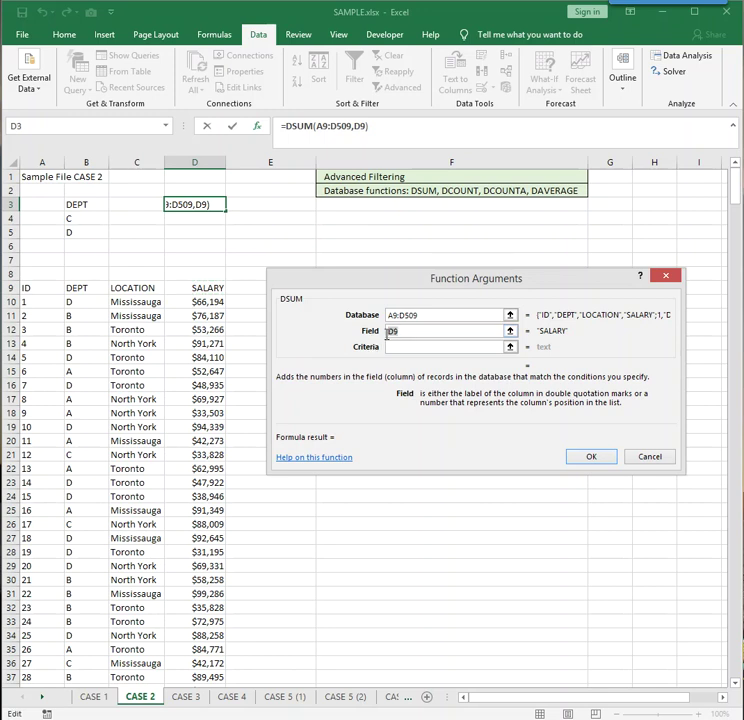
Try the column number 4 and the quoted label "Salary" as alternative field arguments of the DSUM function.
type("4")
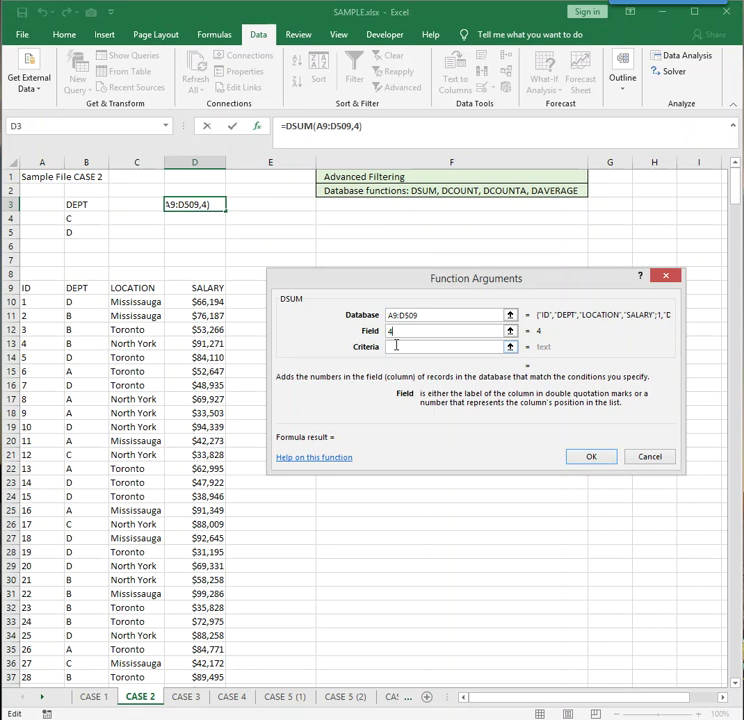
key("BackSpace")
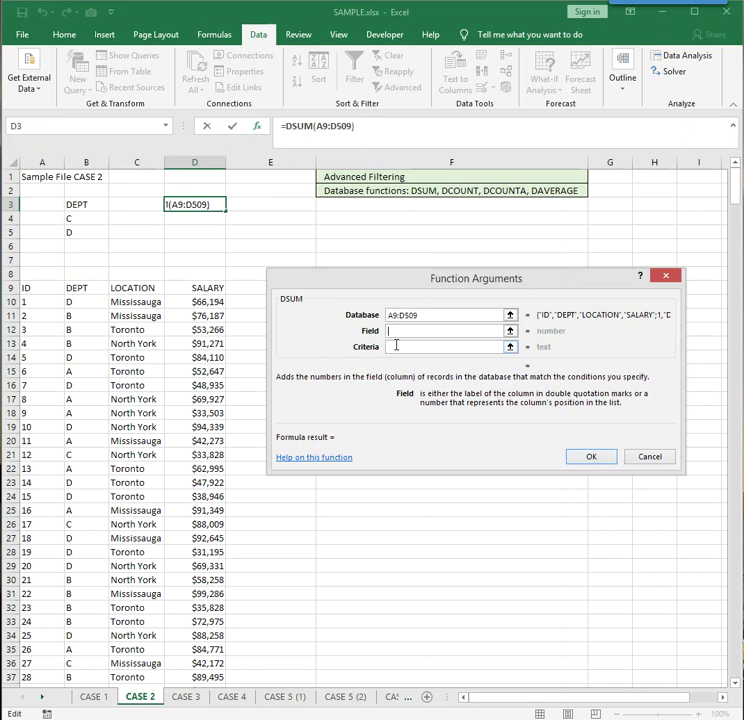
type("\"S")
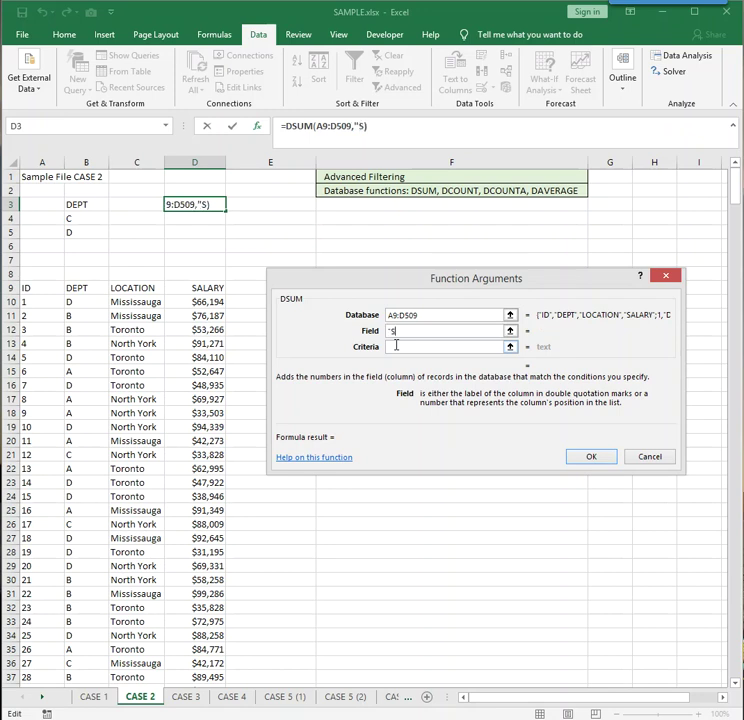
type("alary\"")
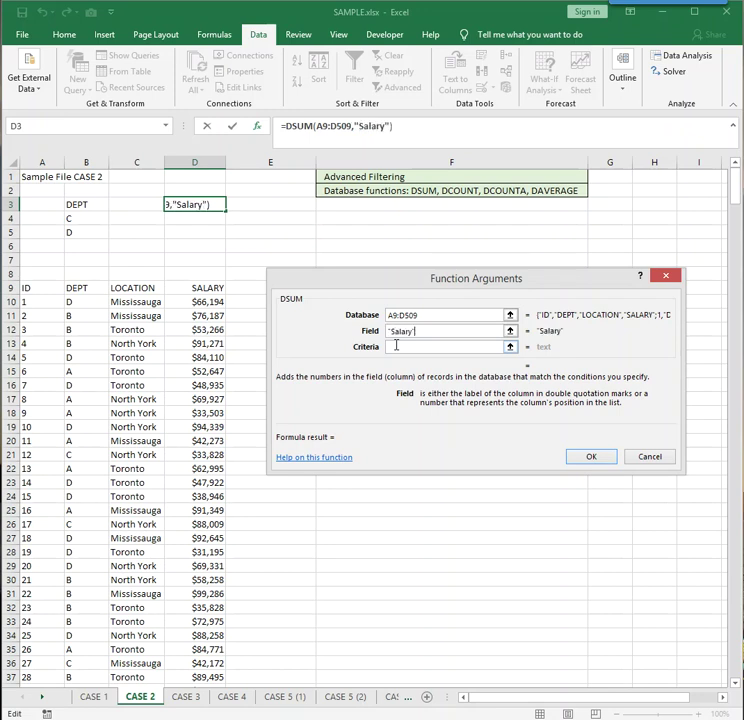
left_click(371, 331)
key("BackSpace")
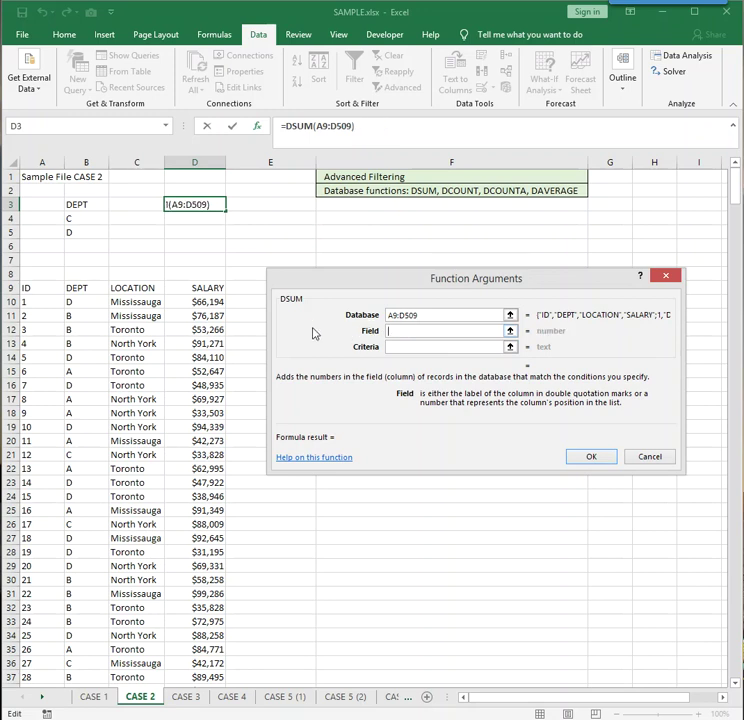
Complete the DSUM function in D3 with the SALARY header D9 as field and B3:B5 as criteria.
left_click(211, 287)
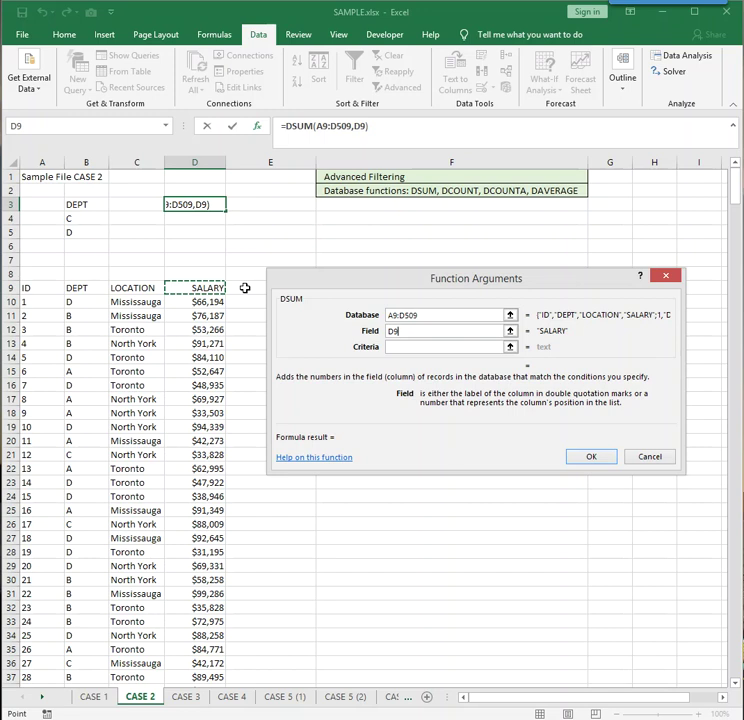
left_click(394, 346)
left_click_drag(76, 206, 80, 232)
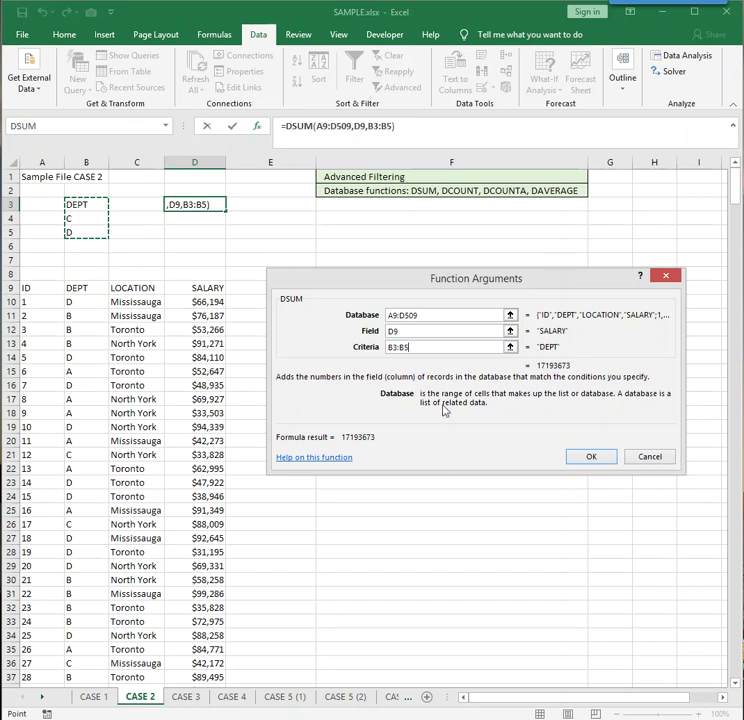
left_click(579, 456)
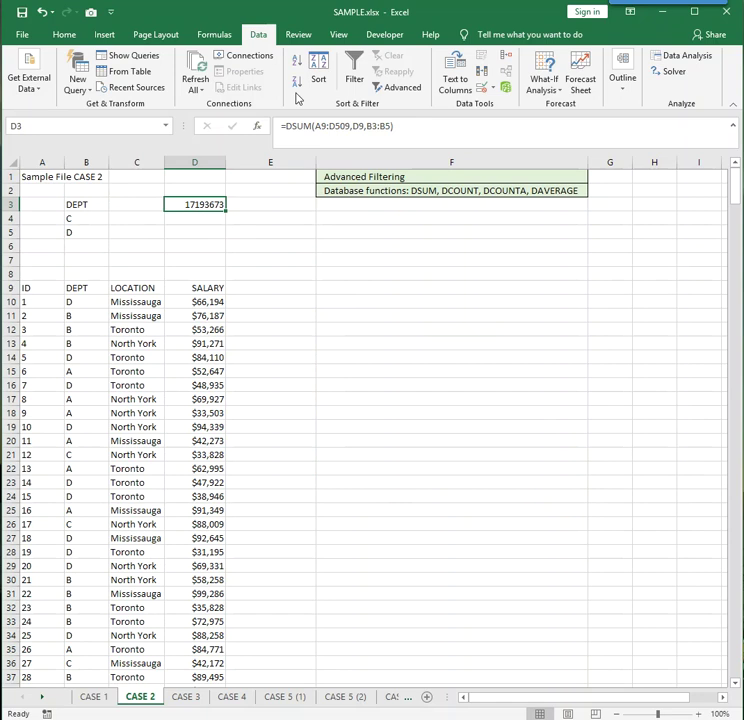
Apply the accounting number format with a dollar sign to the DSUM result in D3.
left_click(66, 38)
left_click(349, 82)
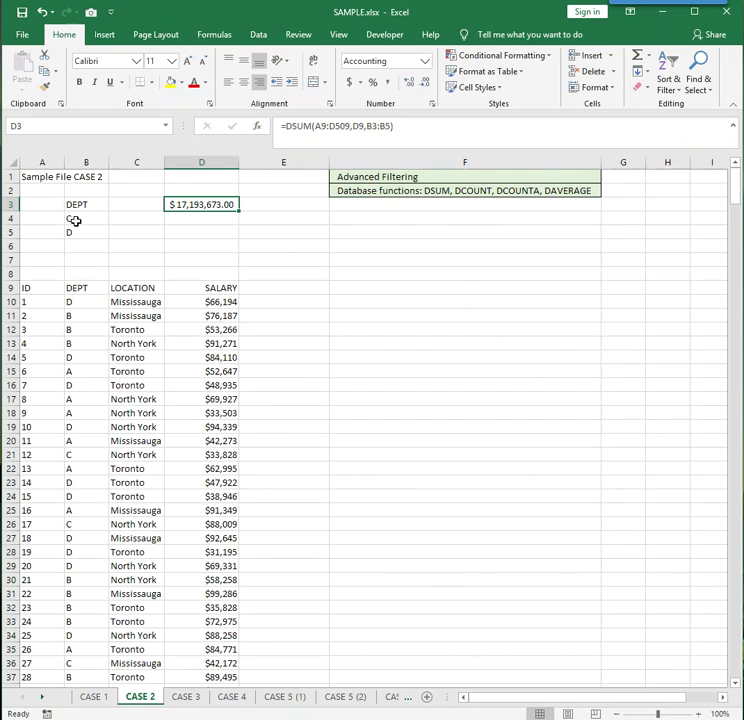
left_click(214, 220)
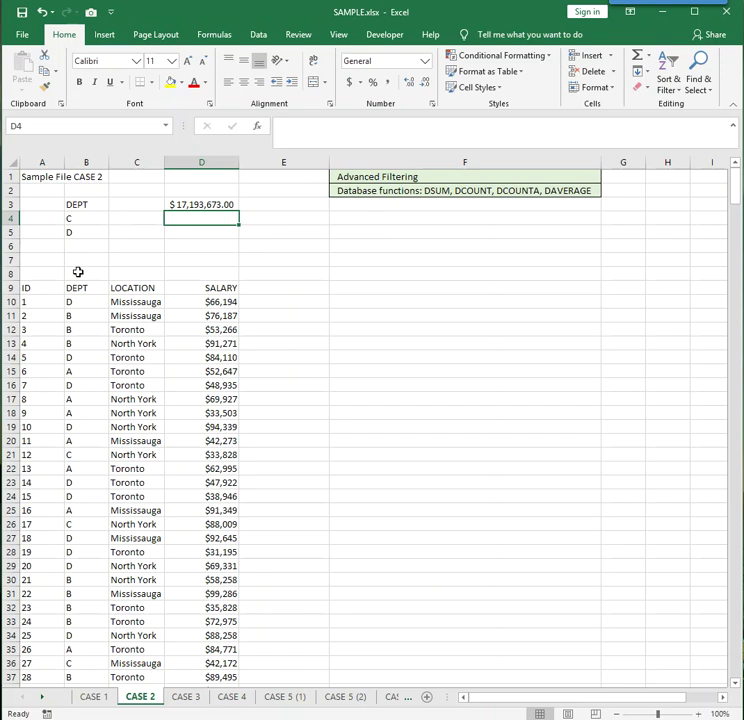
Delete the department condition in B5 and add a Location criteria header in C3 with North York in C5.
left_click(78, 233)
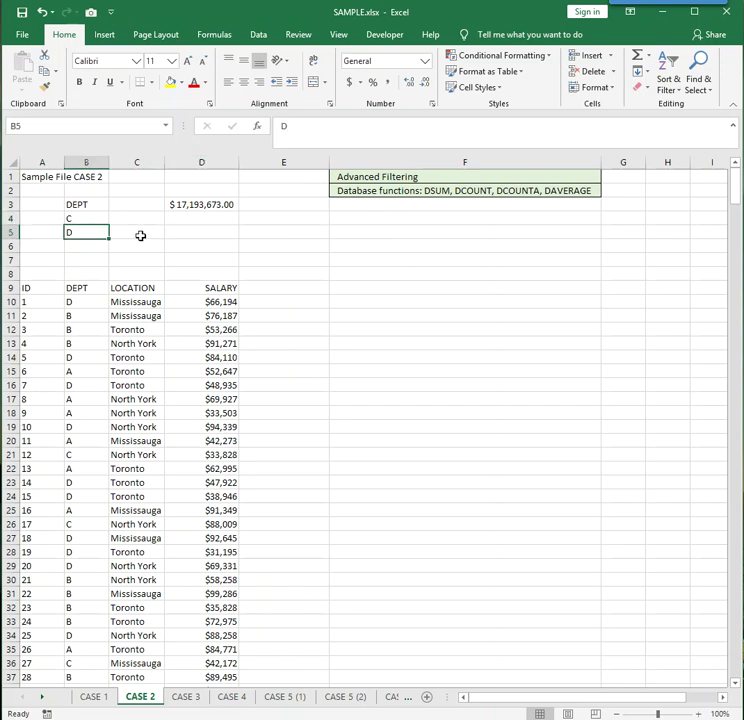
key("Delete")
left_click(130, 207)
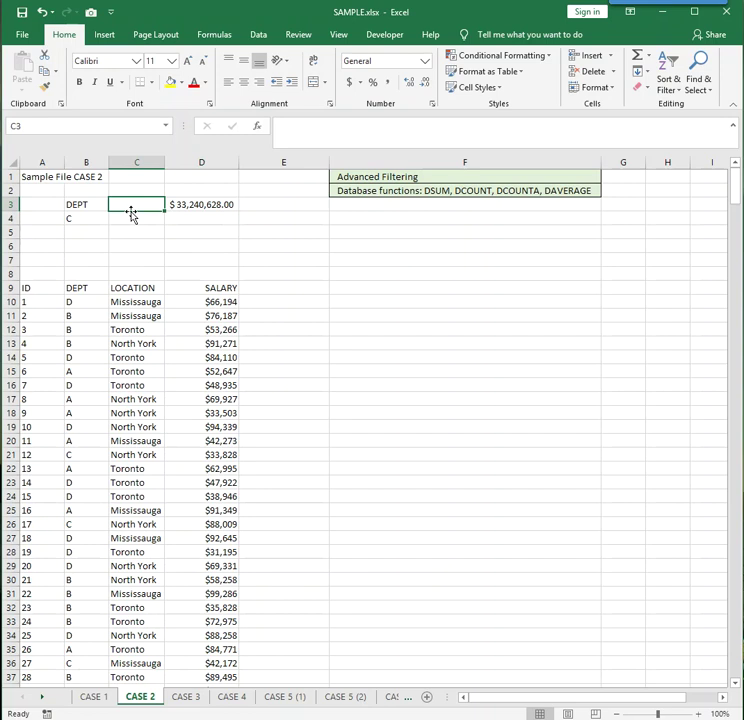
type("LOca")
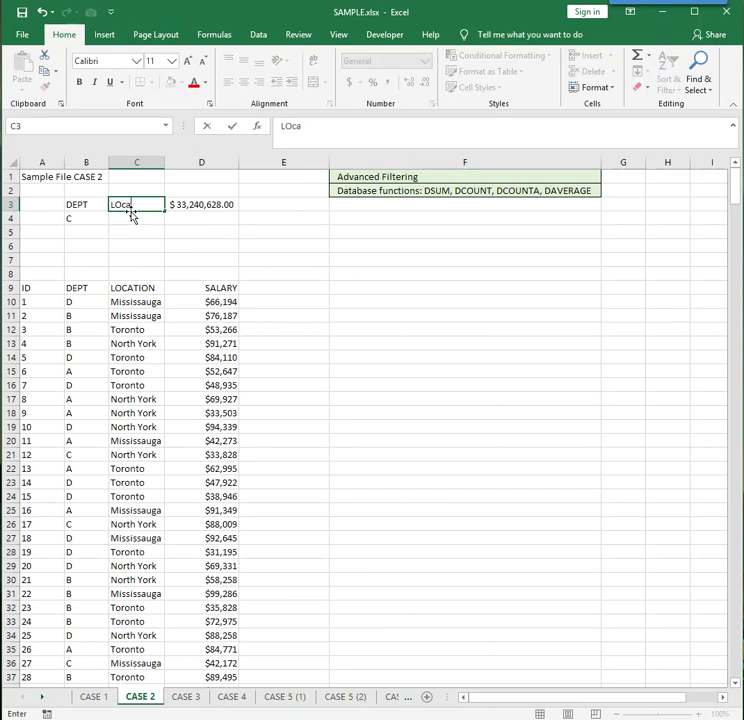
type("tion")
left_click(125, 233)
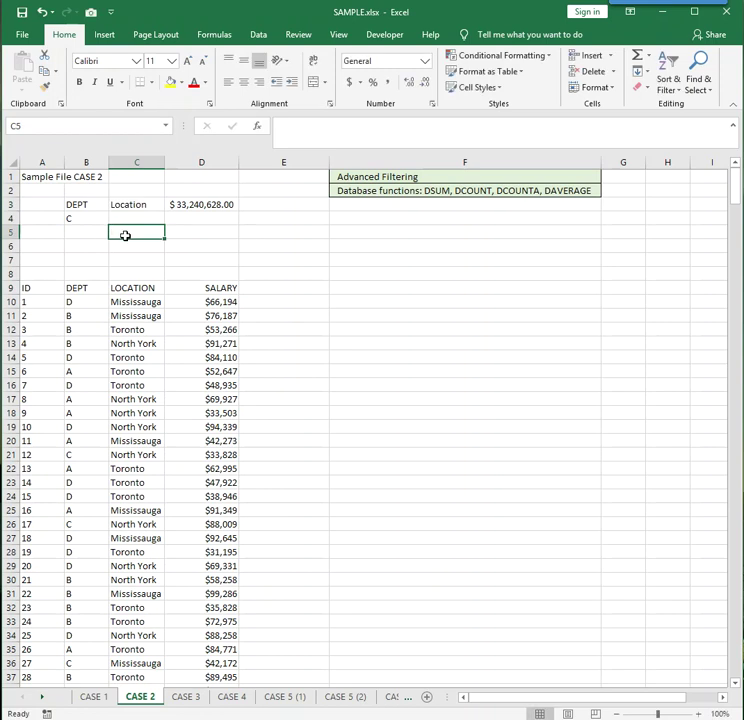
type("North York")
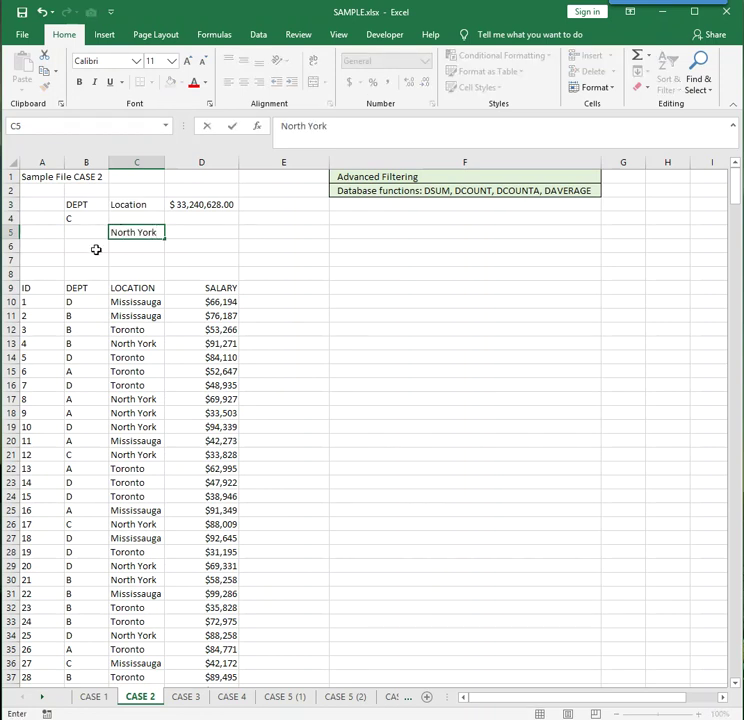
left_click(93, 258)
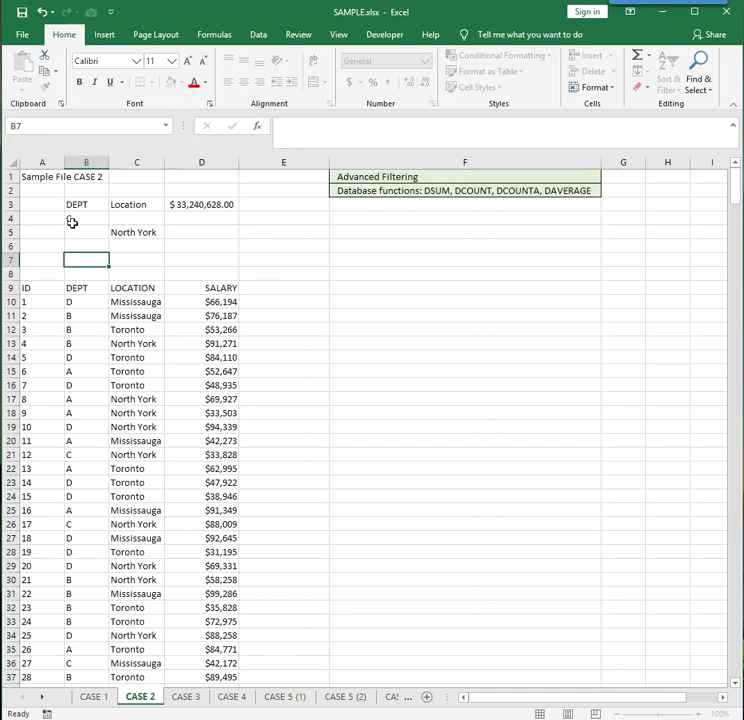
left_click_drag(73, 201, 136, 237)
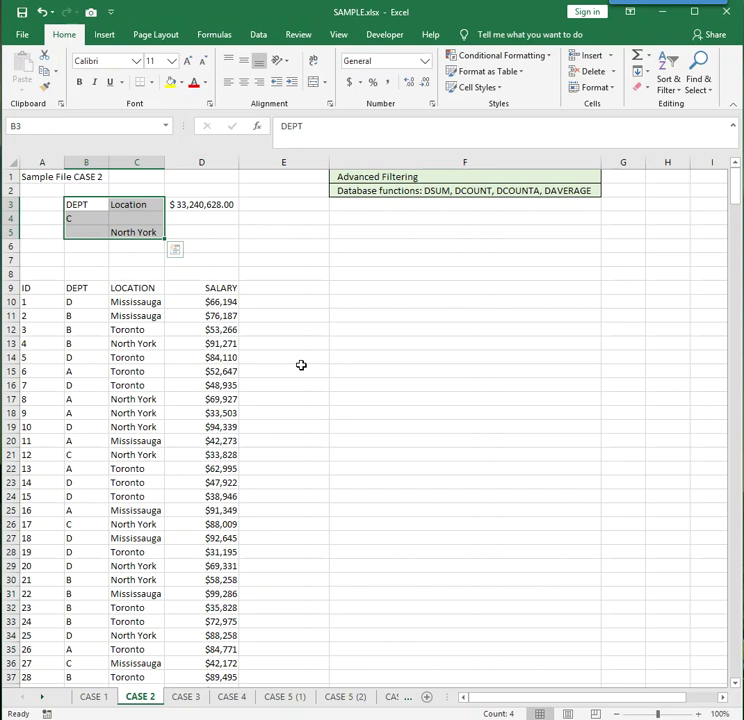
left_click(89, 219)
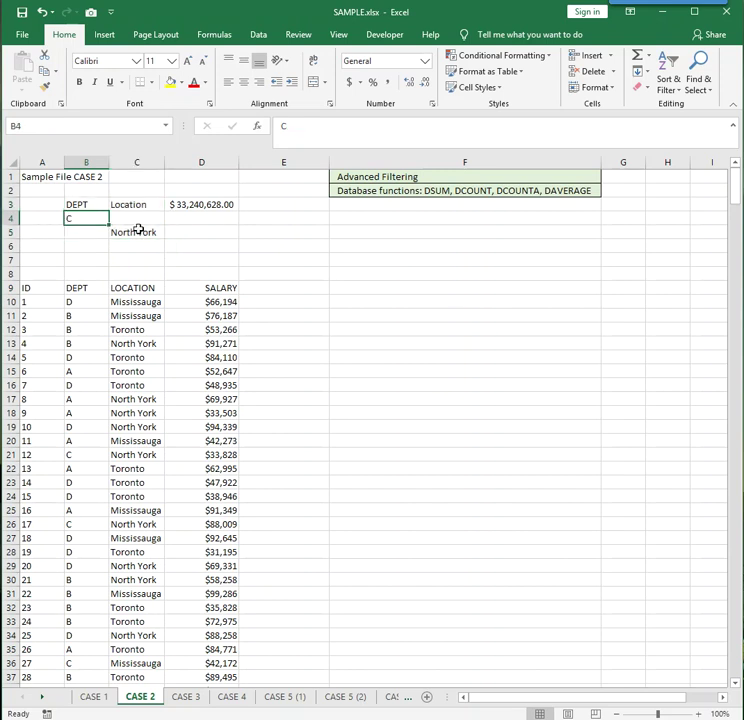
left_click(139, 231)
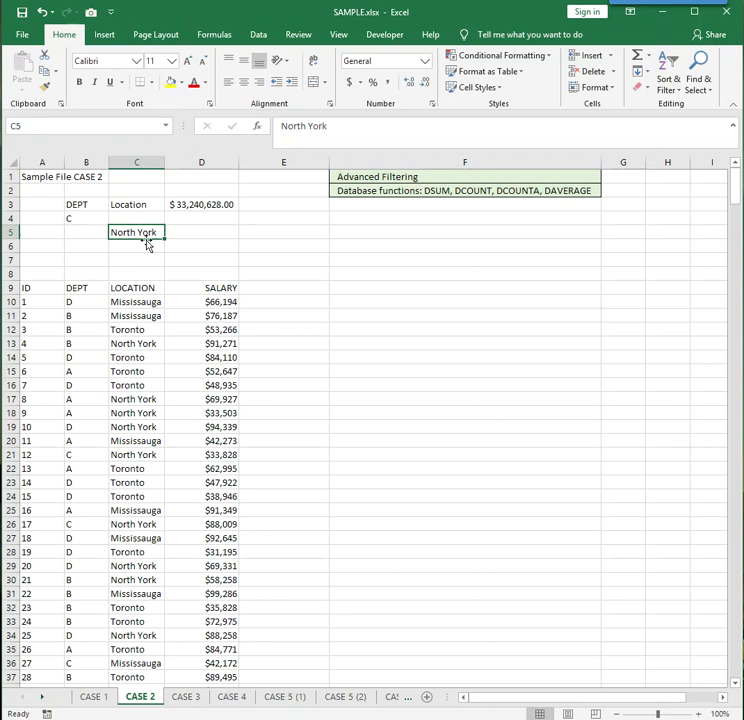
Insert a DCOUNT function in D5 with the table range A9:D509 as its database.
left_click(222, 230)
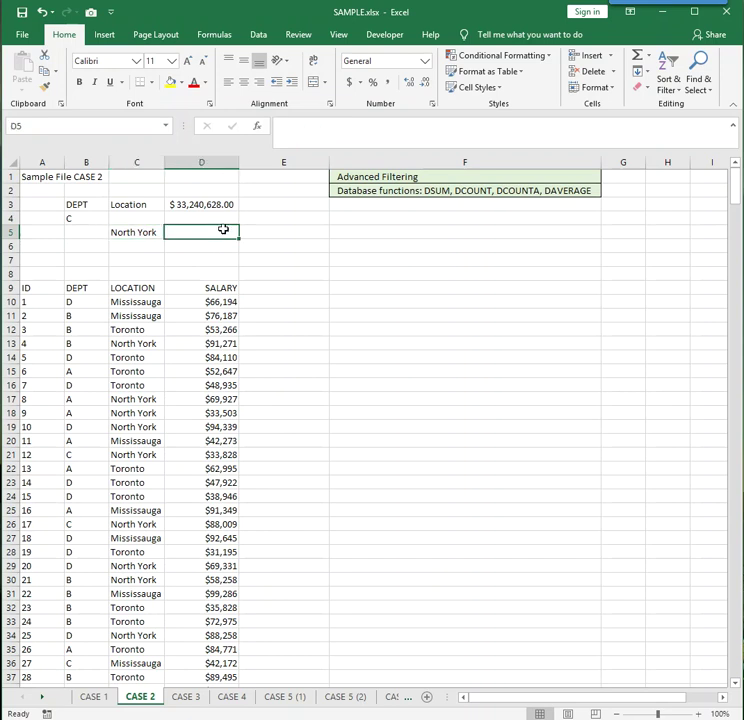
left_click(258, 127)
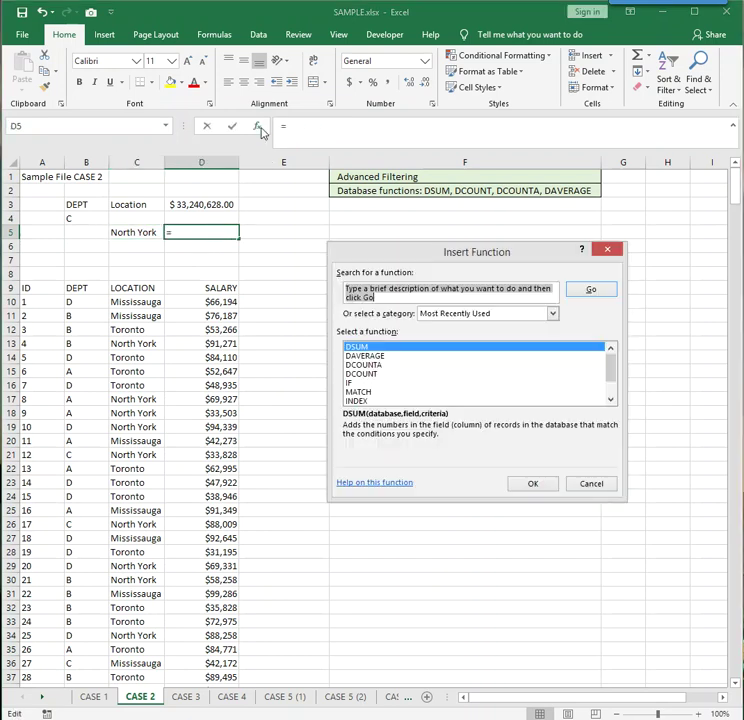
left_click(363, 374)
left_click(530, 484)
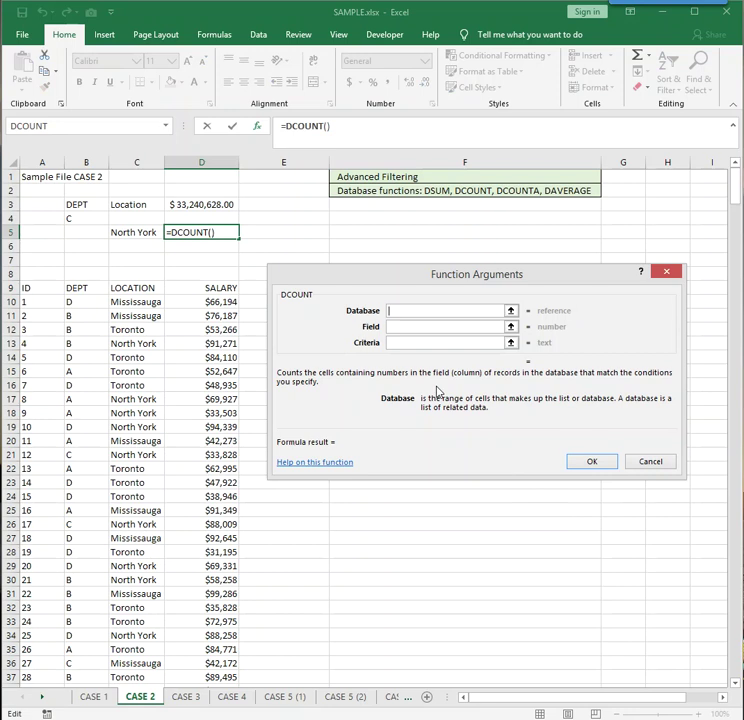
left_click_drag(38, 288, 218, 650)
Complete the DCOUNT function with the SALARY header D9 as field and B3:C5 as criteria.
left_click(400, 328)
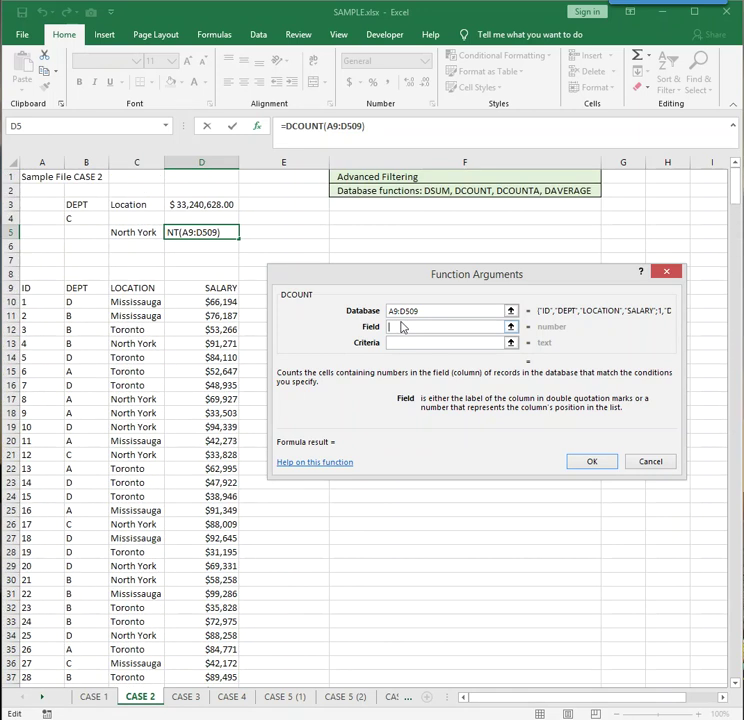
left_click(229, 288)
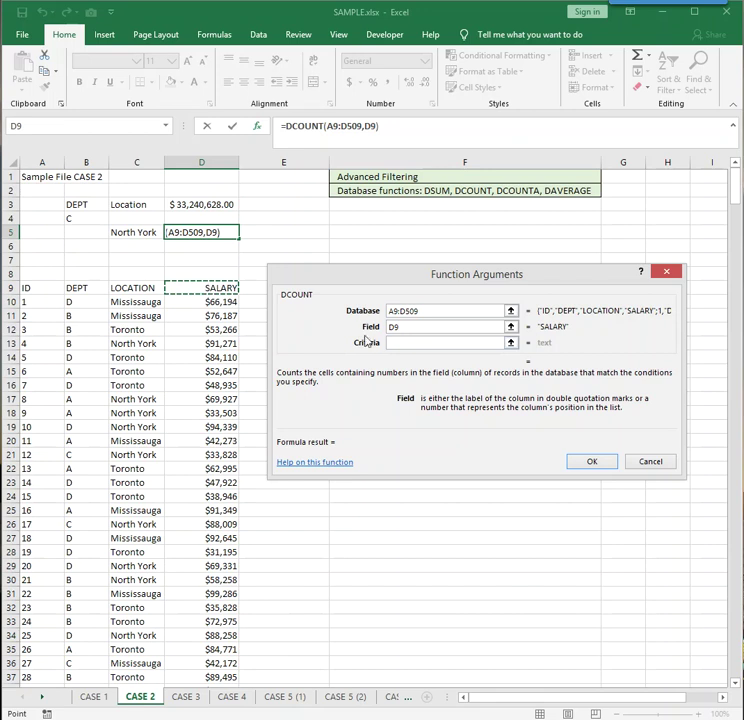
left_click(408, 343)
left_click_drag(84, 206, 138, 232)
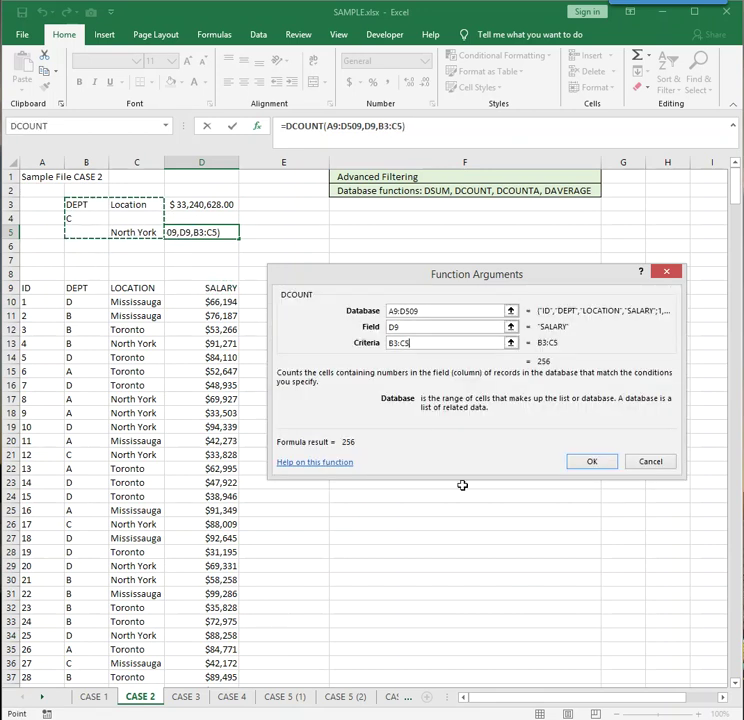
left_click(592, 461)
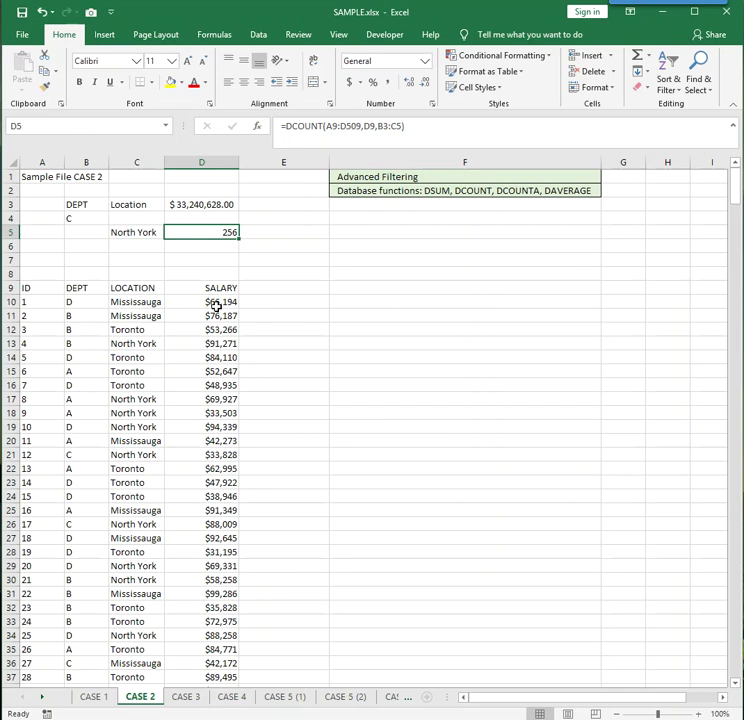
left_click(73, 220)
left_click(116, 233)
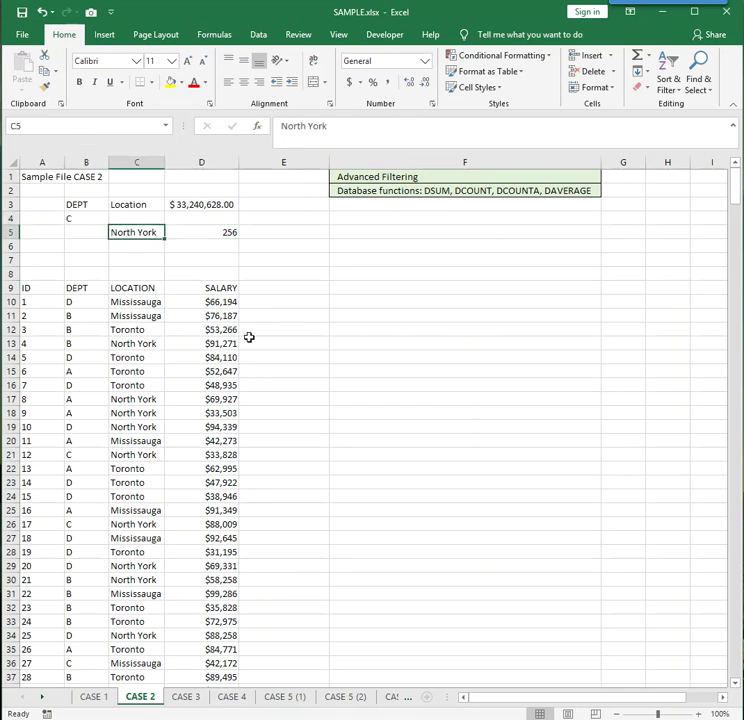
Insert a DCOUNTA function in D6 with the table range A9:D509 as its database.
left_click(220, 246)
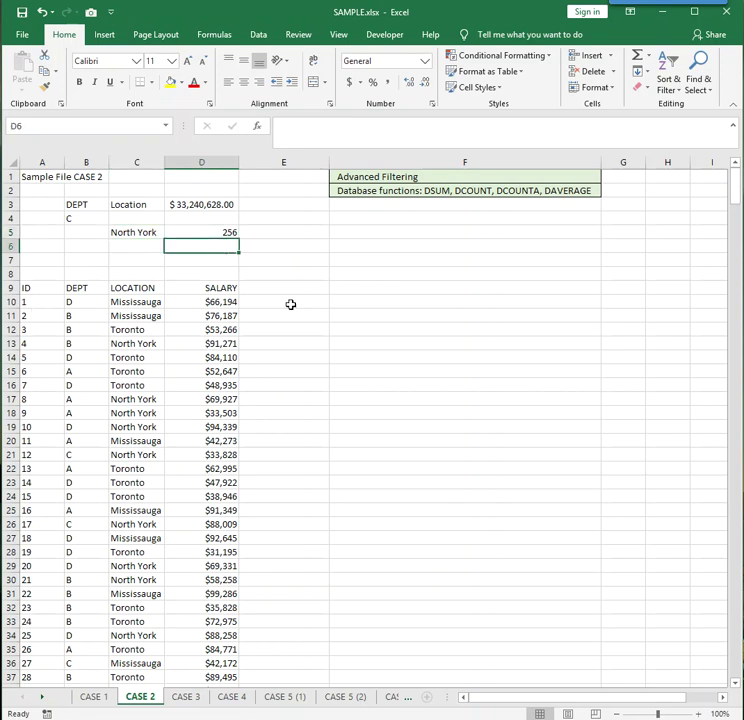
left_click(258, 127)
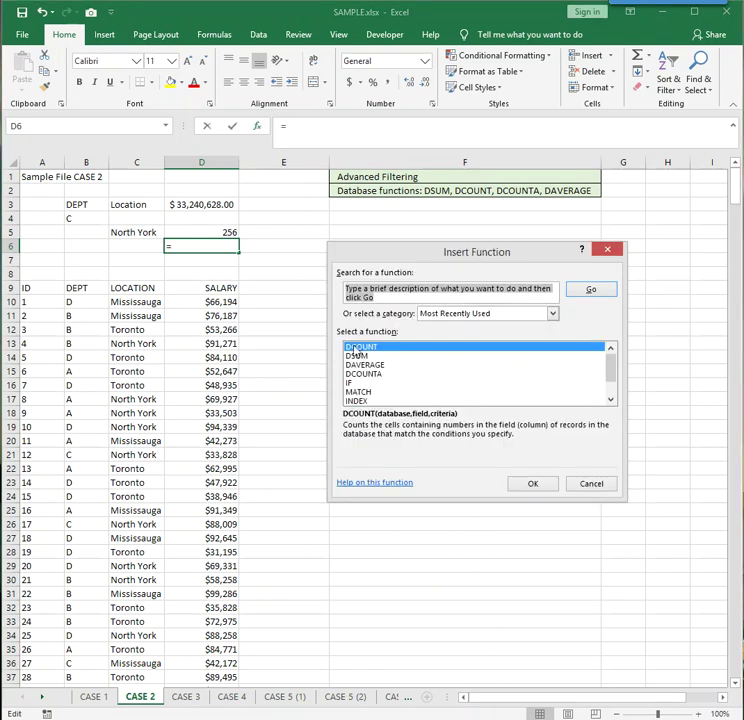
left_click(366, 375)
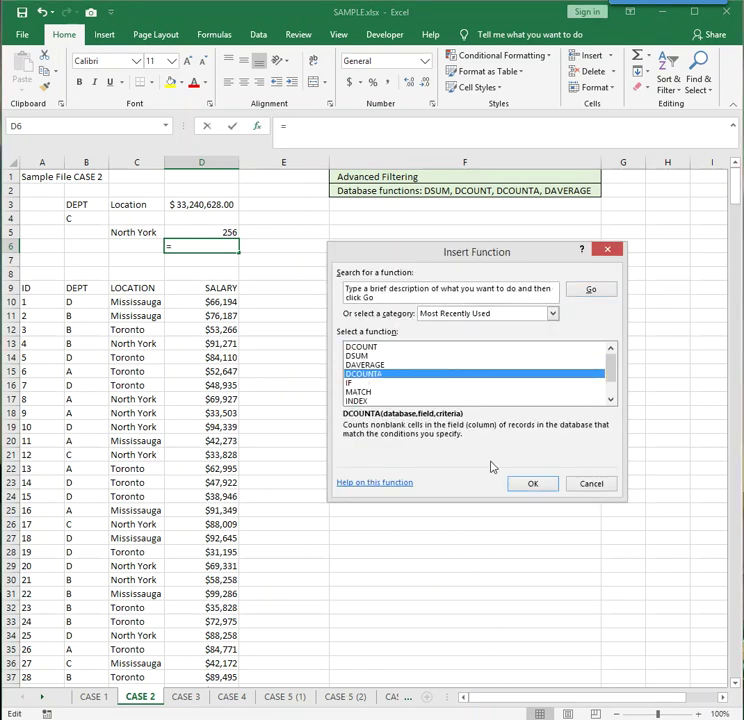
left_click(527, 484)
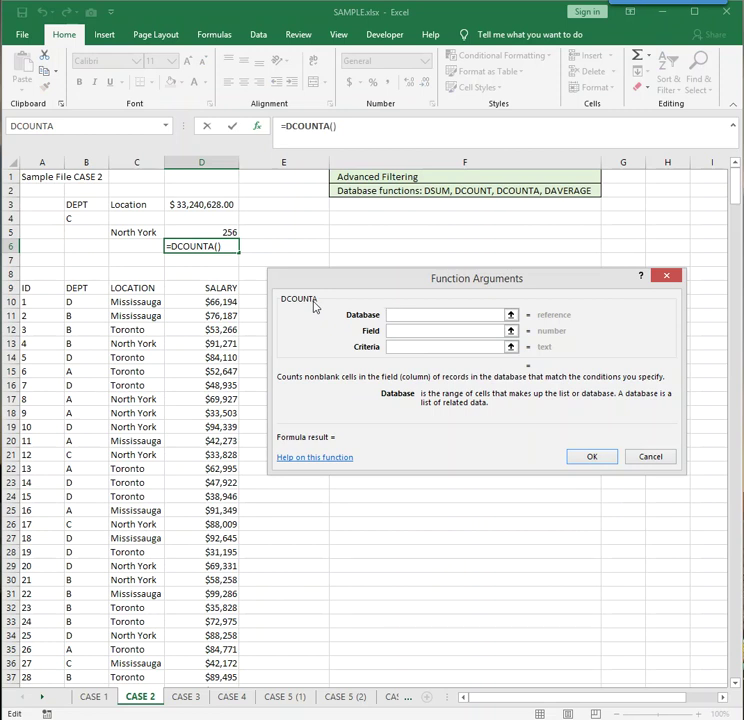
left_click_drag(30, 292, 199, 633)
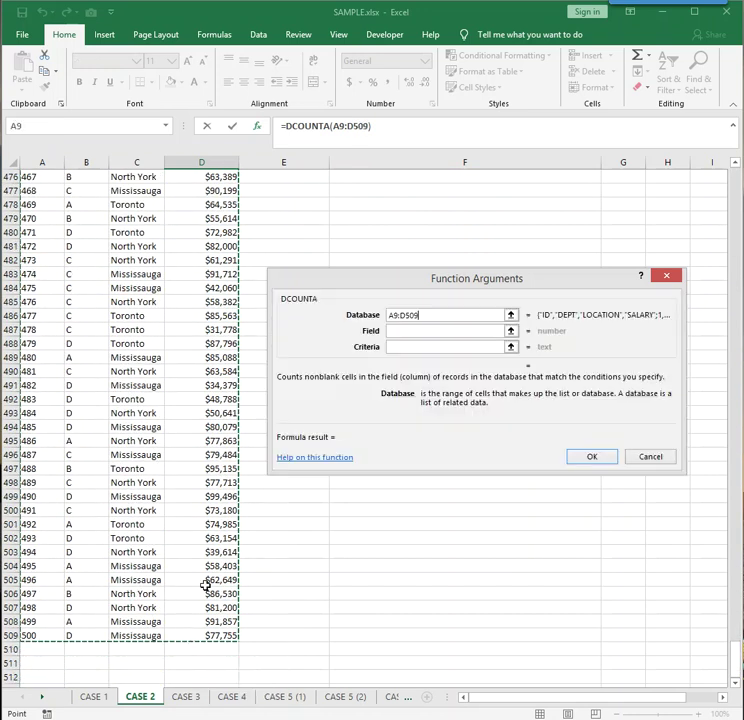
Set the field argument of the DCOUNTA function to the table's ID header in A9.
left_click(399, 334)
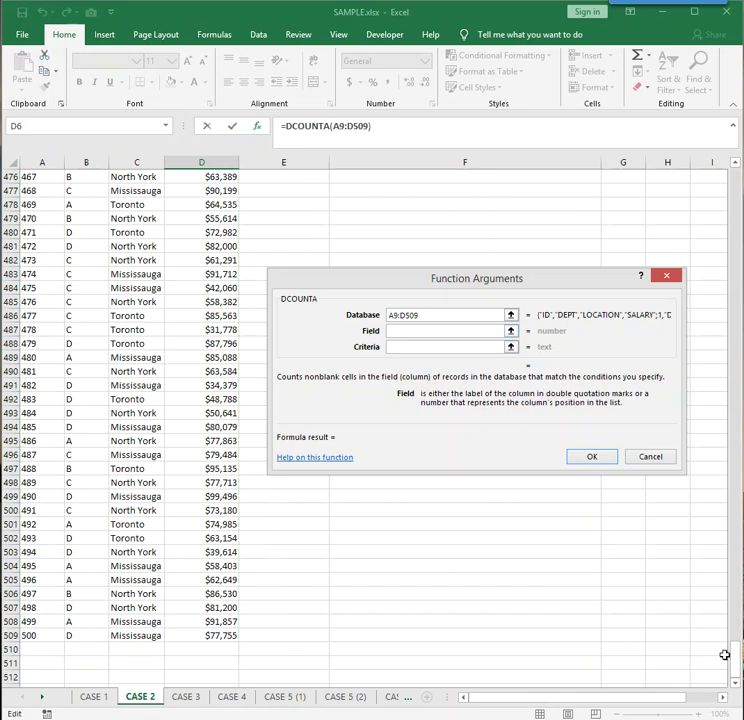
left_click_drag(732, 673, 735, 182)
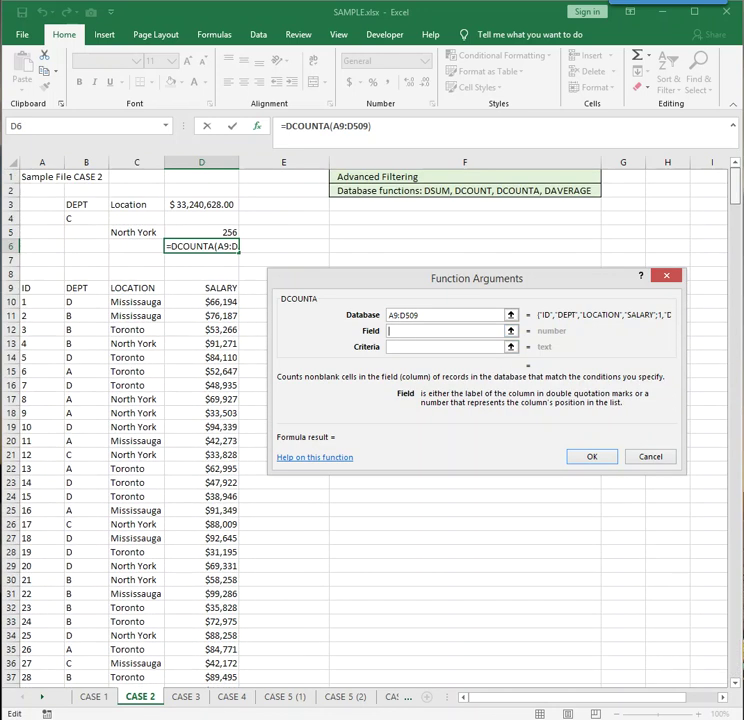
left_click(44, 288)
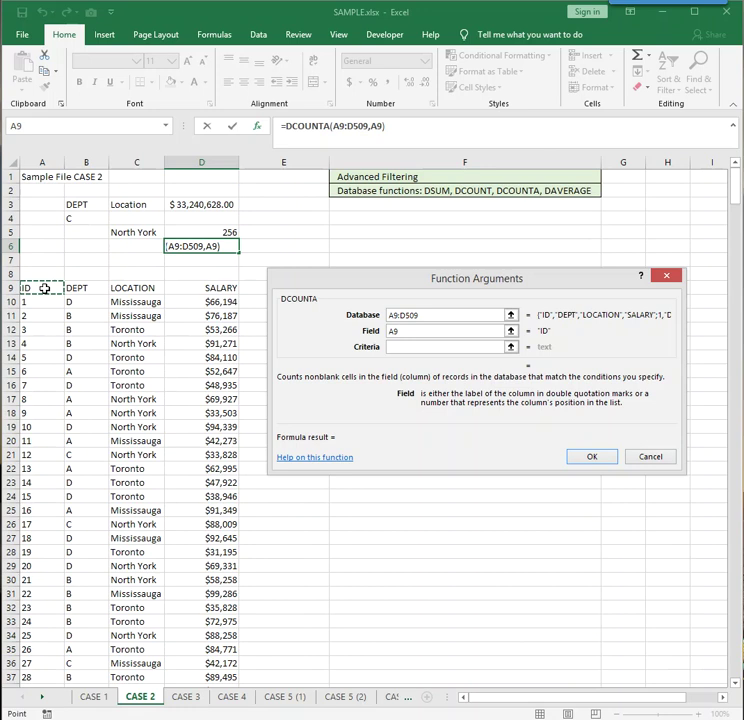
Complete the DCOUNTA function in D6 with B3:C5 as its criteria range.
left_click(408, 347)
left_click_drag(88, 207, 150, 232)
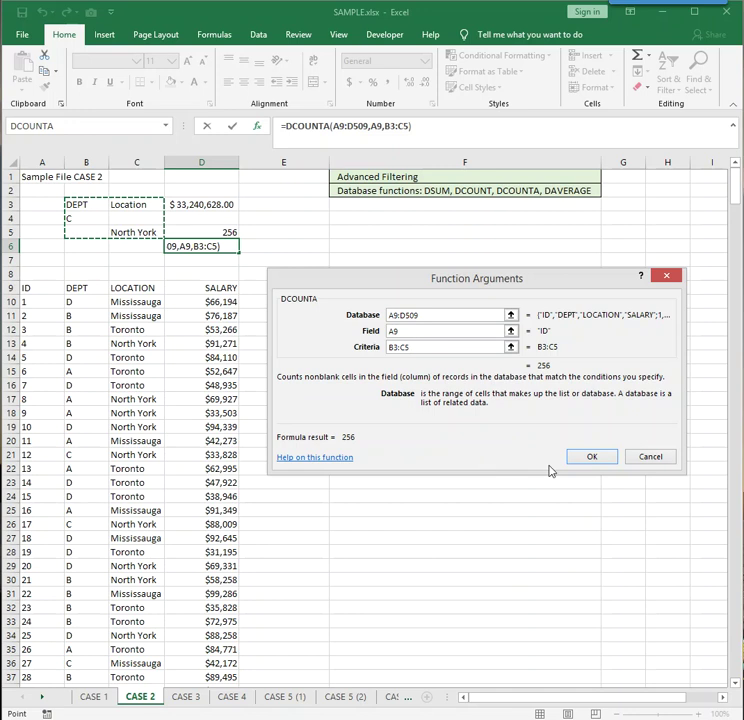
left_click(585, 456)
left_click(222, 233)
left_click(217, 243)
Insert a DAVERAGE function in D7 with the table range A9:D509 as its database.
left_click(221, 259)
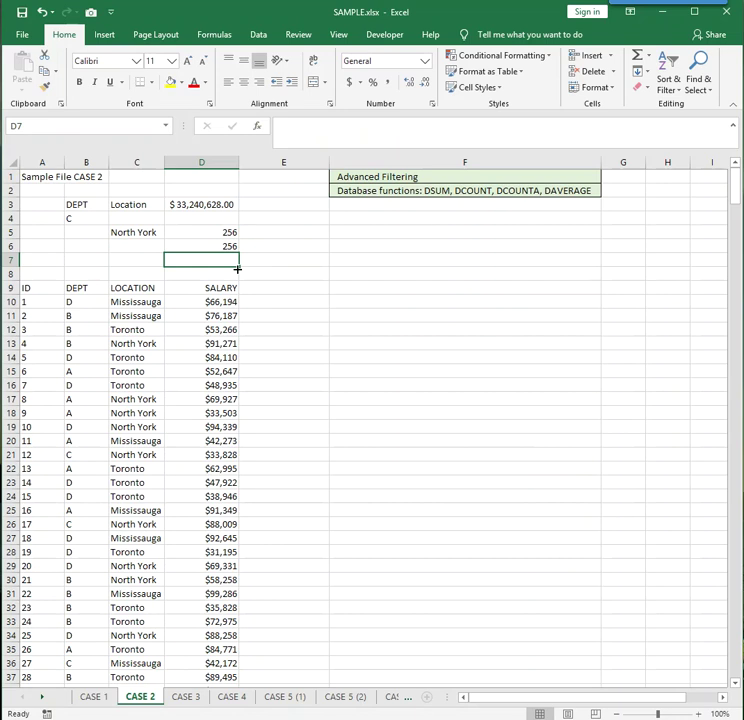
left_click(258, 127)
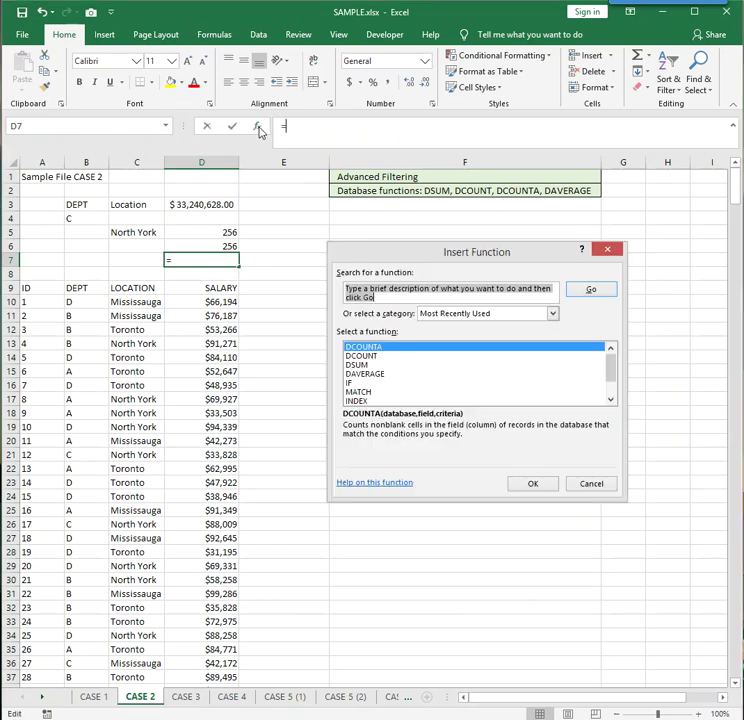
left_click(378, 374)
left_click(529, 484)
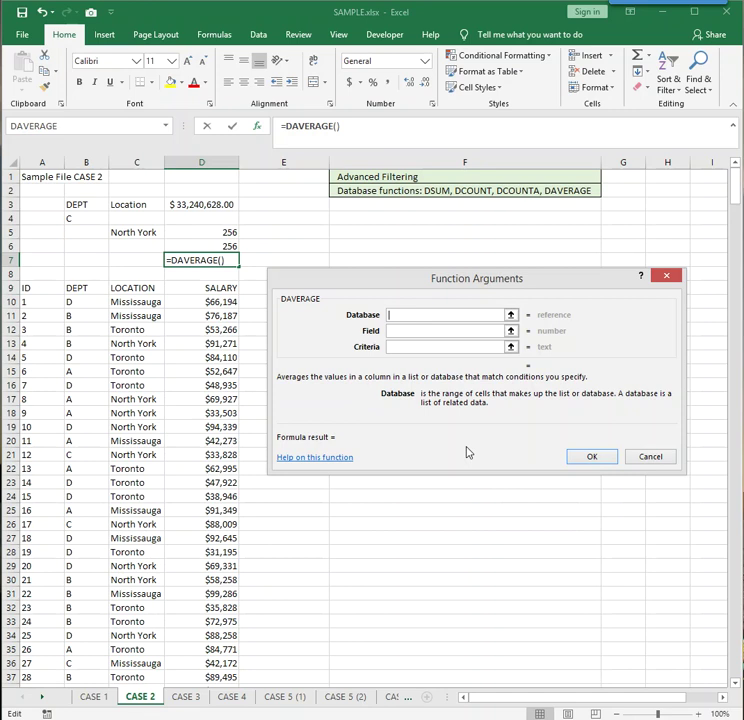
left_click_drag(33, 287, 216, 661)
Set the field argument of the DAVERAGE function to the table's SALARY header in D9.
left_click(410, 332)
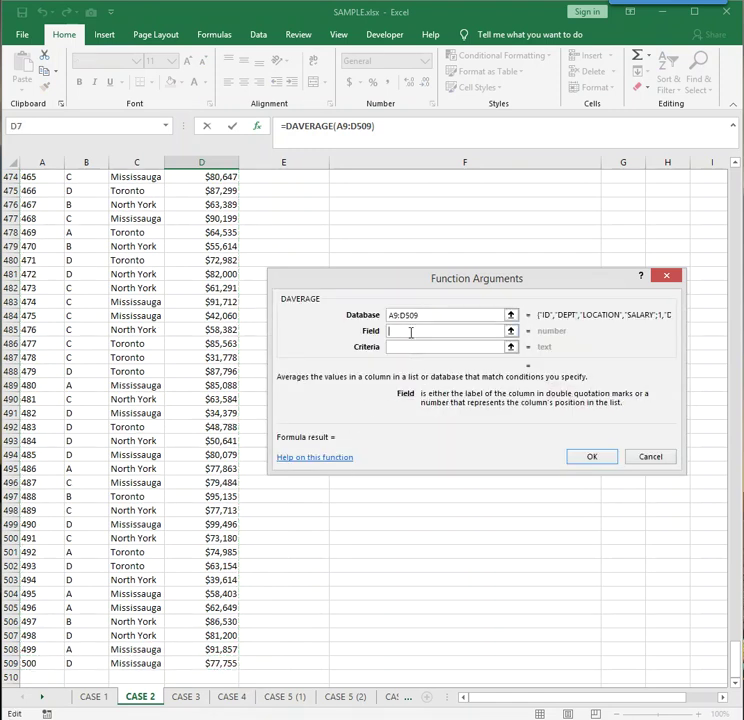
scroll(410, 332, "up", 20)
scroll(410, 332, "up", 20)
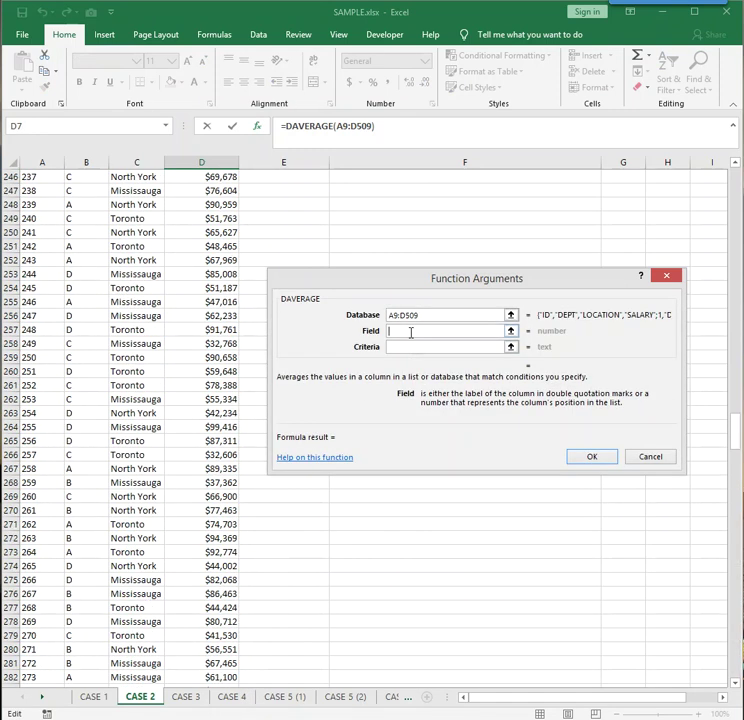
left_click_drag(737, 389, 737, 178)
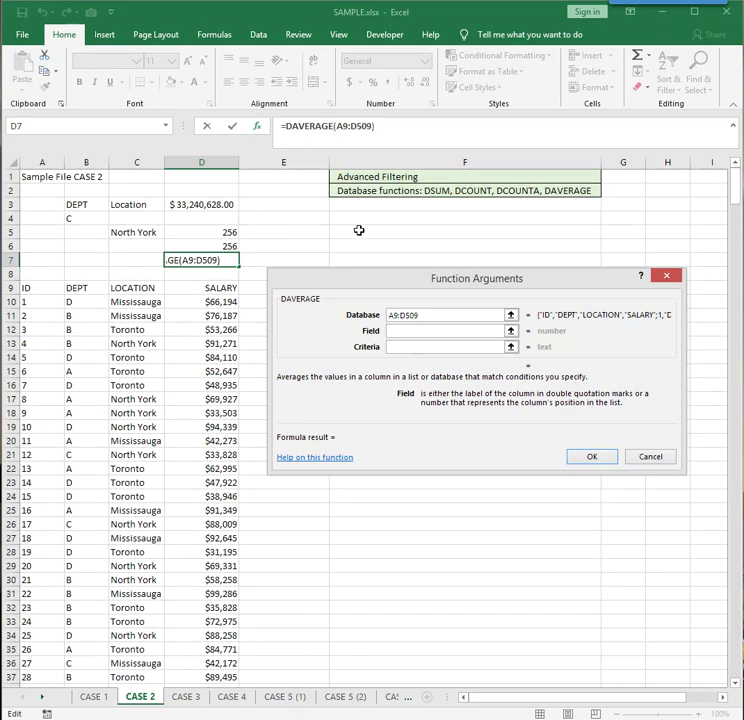
left_click(219, 288)
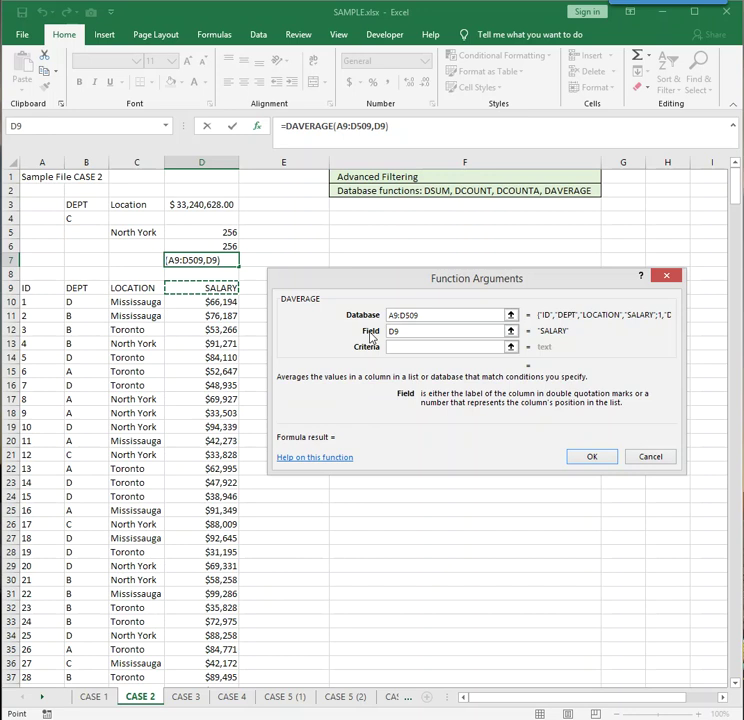
Complete the DAVERAGE function with B3:C5 as criteria and apply the dollar Accounting format to D7.
left_click(403, 346)
left_click_drag(80, 200, 127, 232)
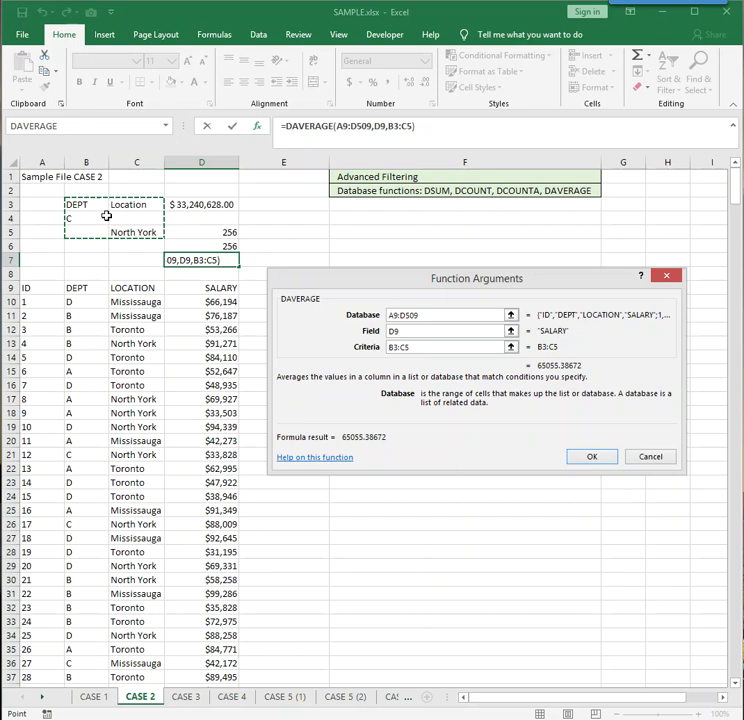
left_click(586, 457)
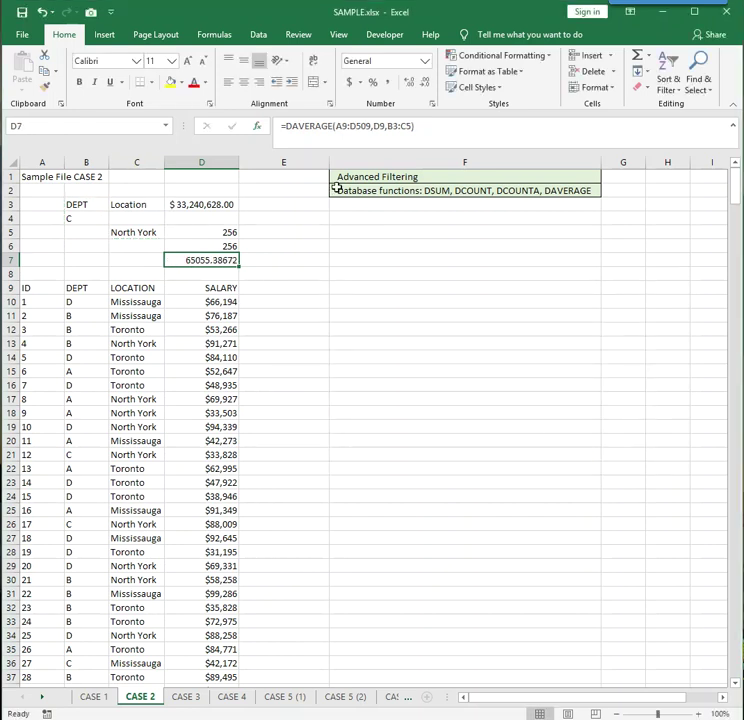
left_click(349, 82)
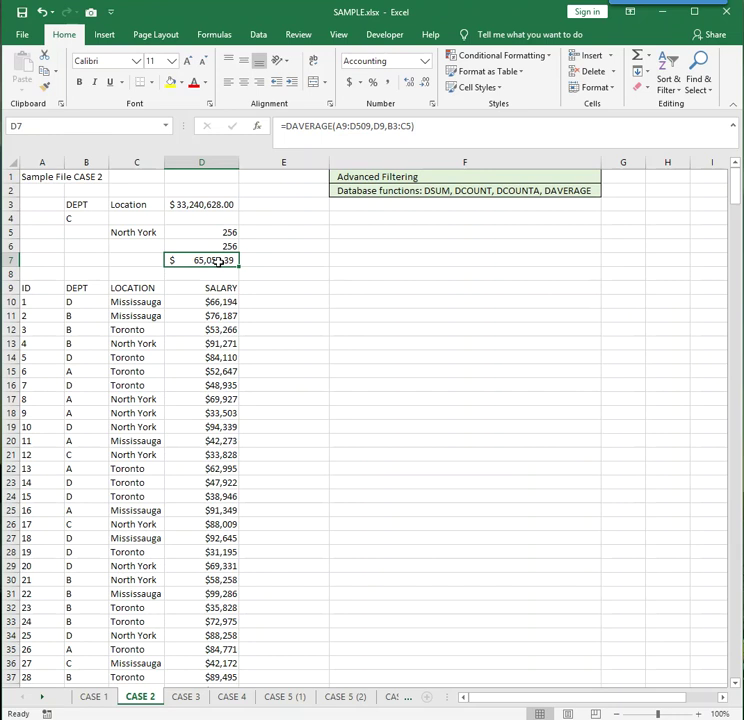
left_click(73, 216)
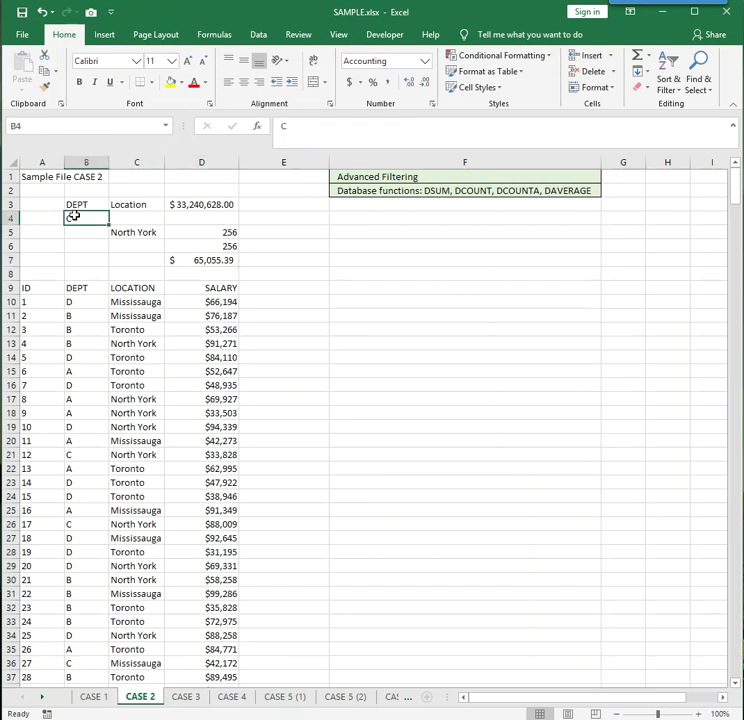
left_click(143, 232)
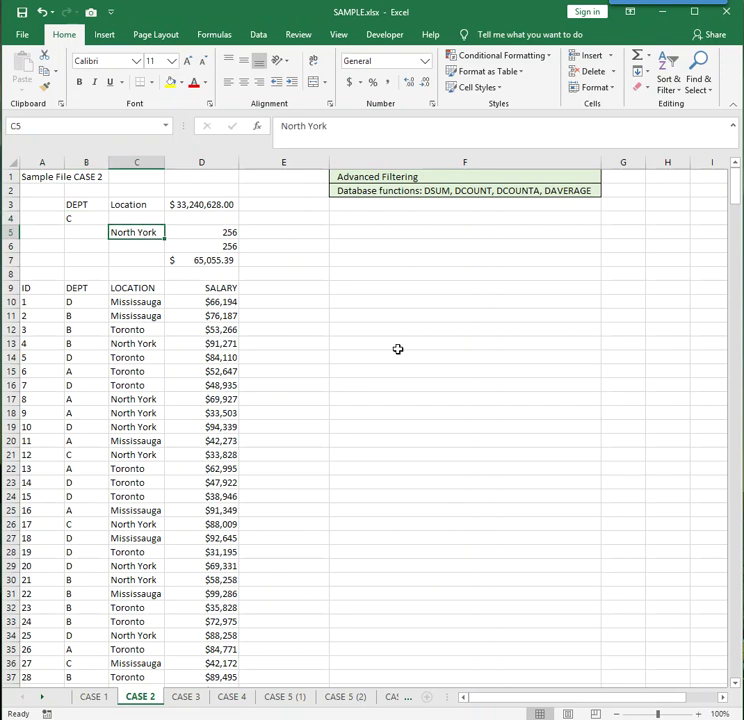
left_click(51, 176)
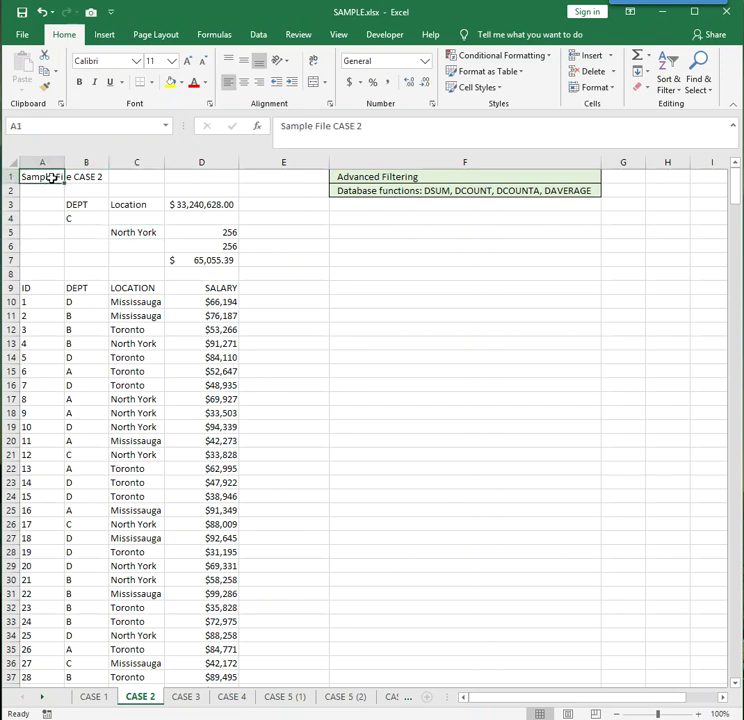